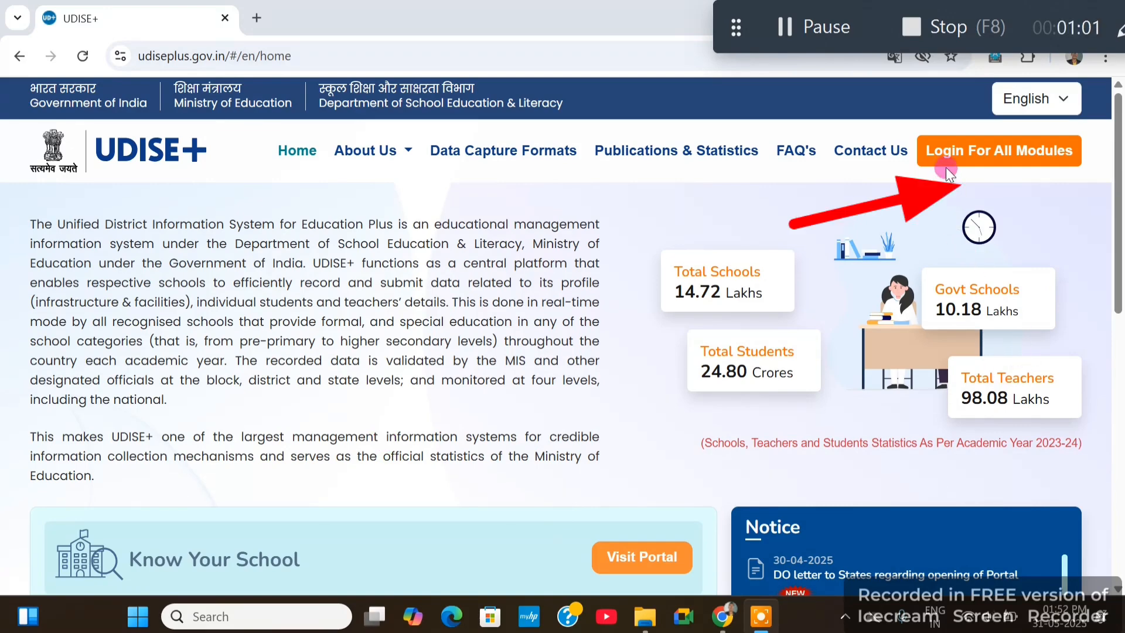
- Open the login page for all modules and choose CHHATTISGARH as the login state
click(1020, 168)
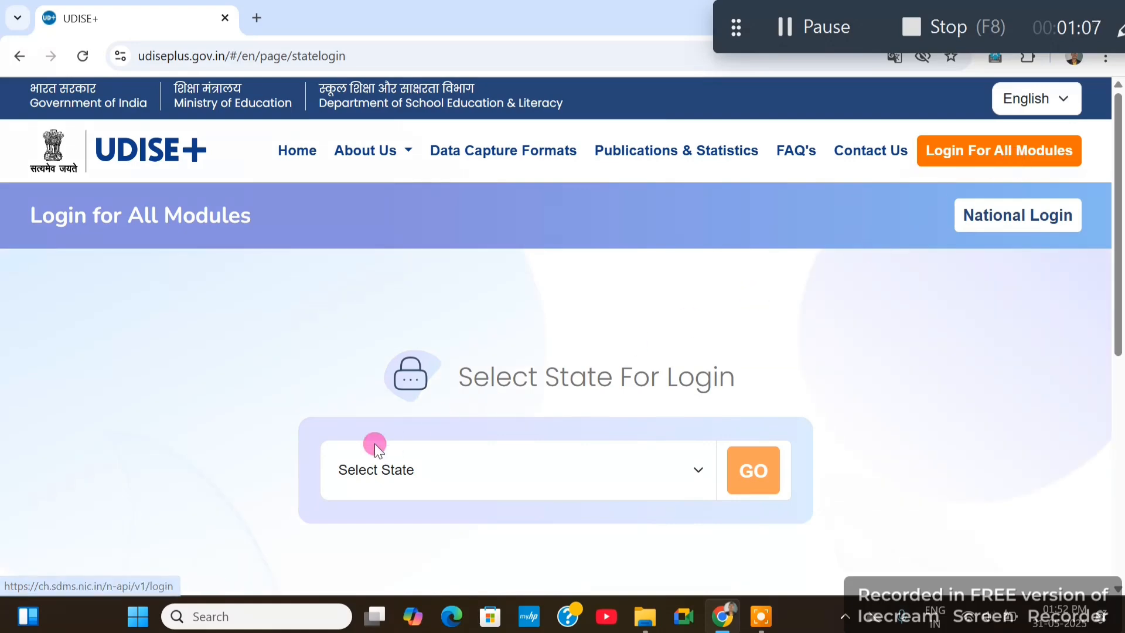
scroll(675, 314, down, 2)
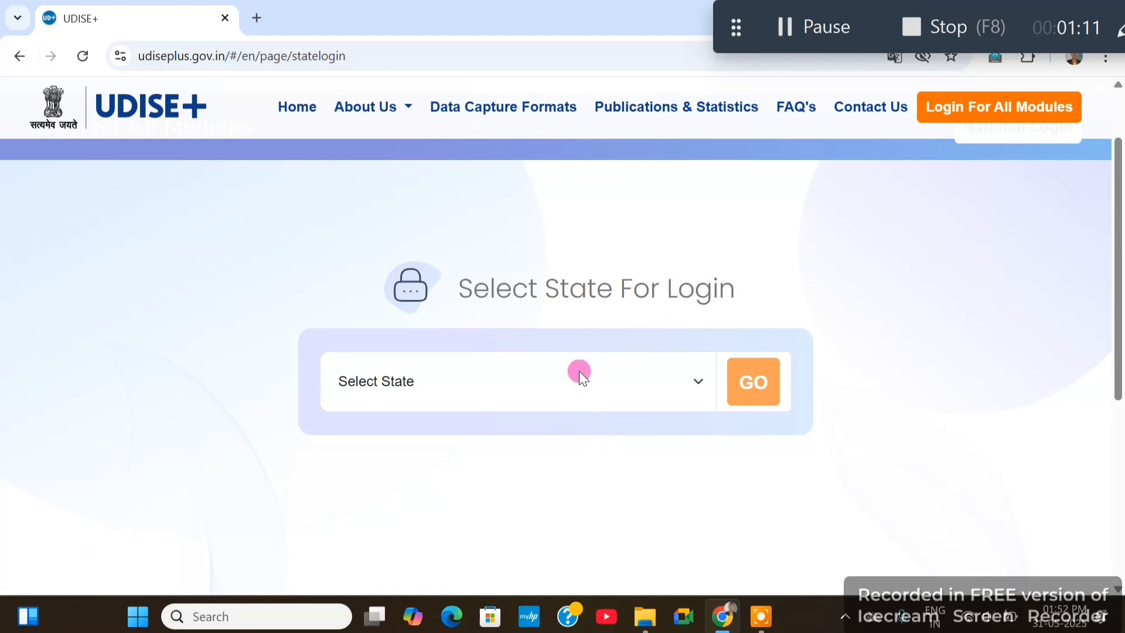
click(554, 388)
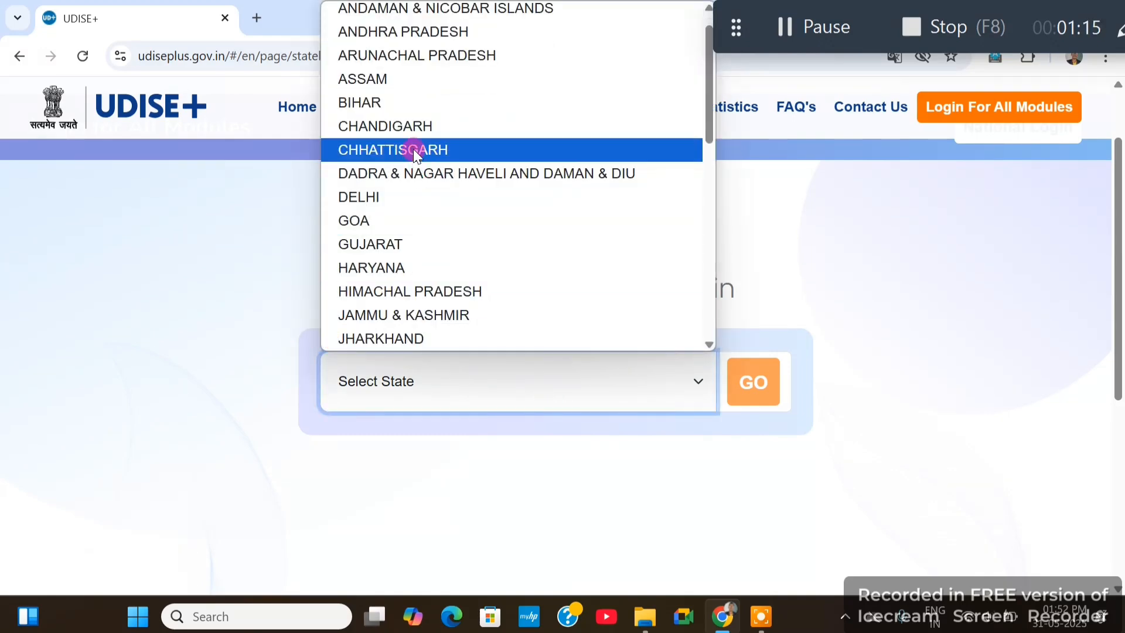
click(414, 149)
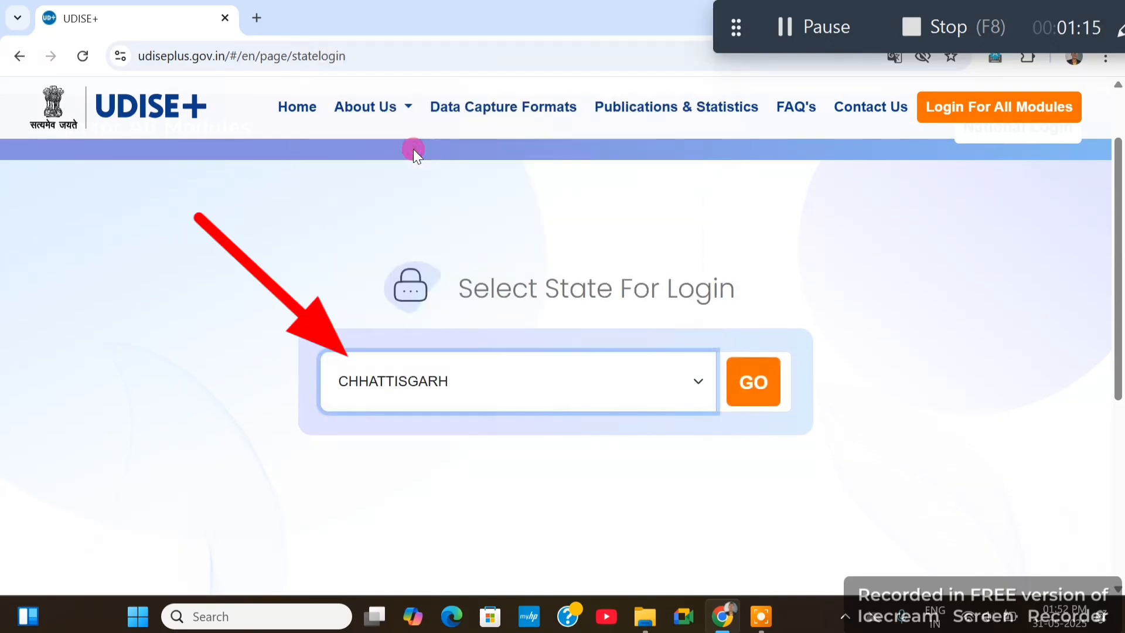
click(741, 384)
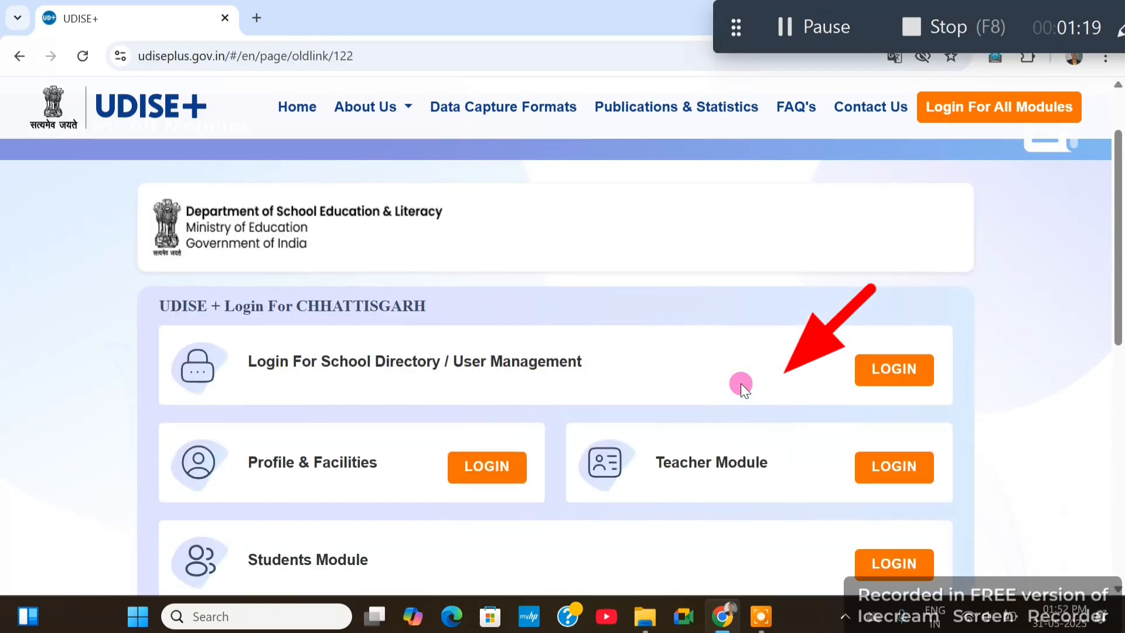
- Open the Students Module login from the list of Chhattisgarh modules
scroll(740, 374, down, 3)
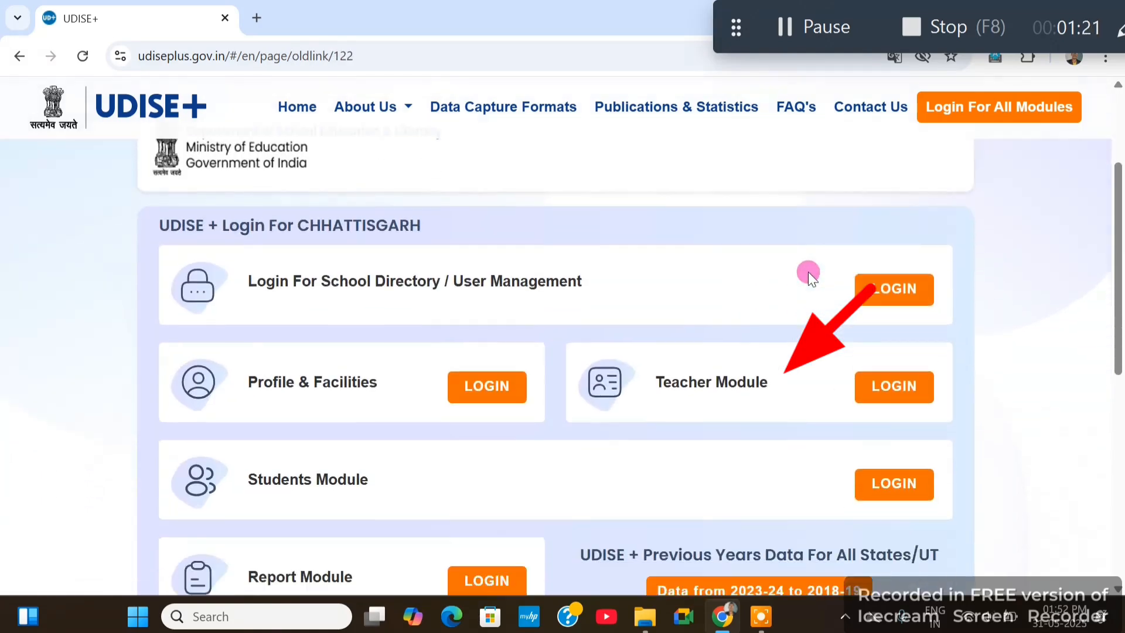
scroll(283, 297, up, 3)
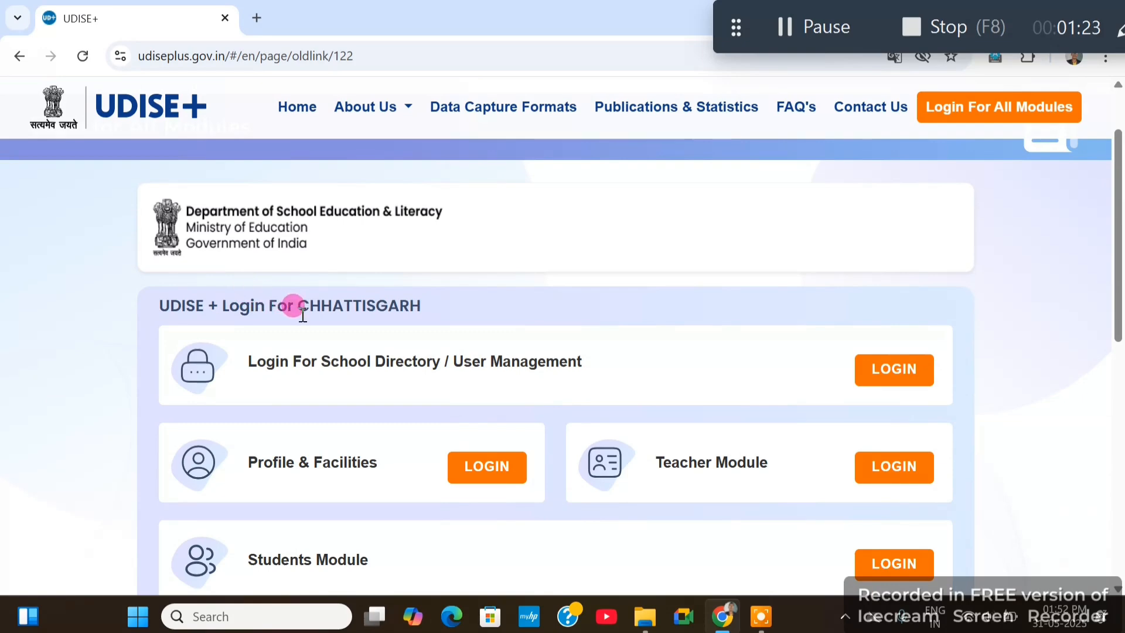
scroll(515, 308, down, 1)
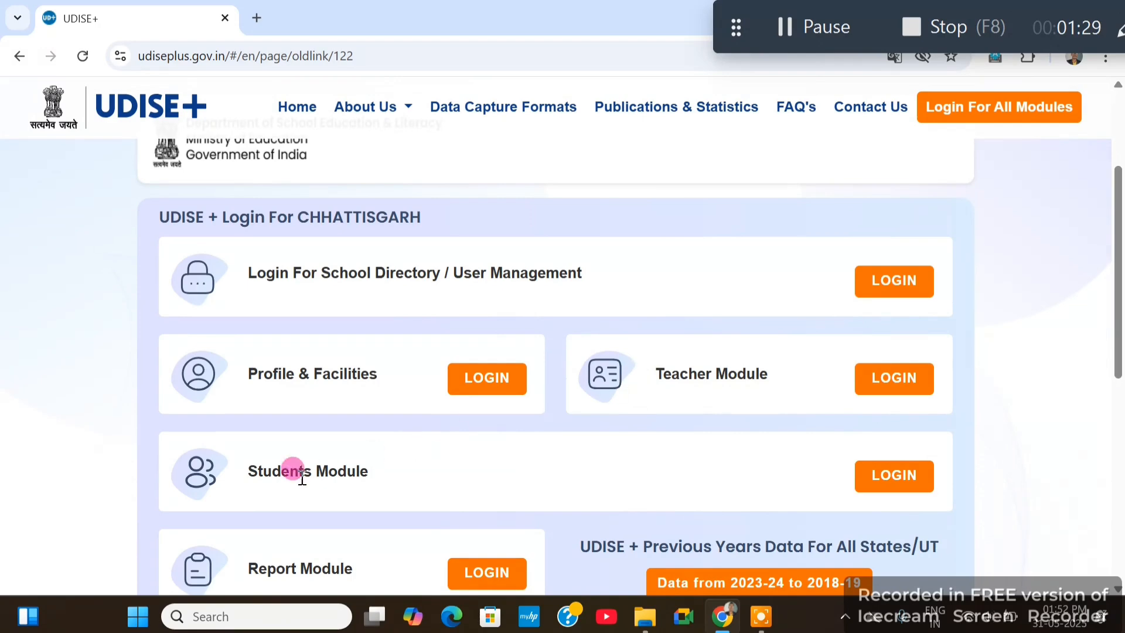
click(877, 487)
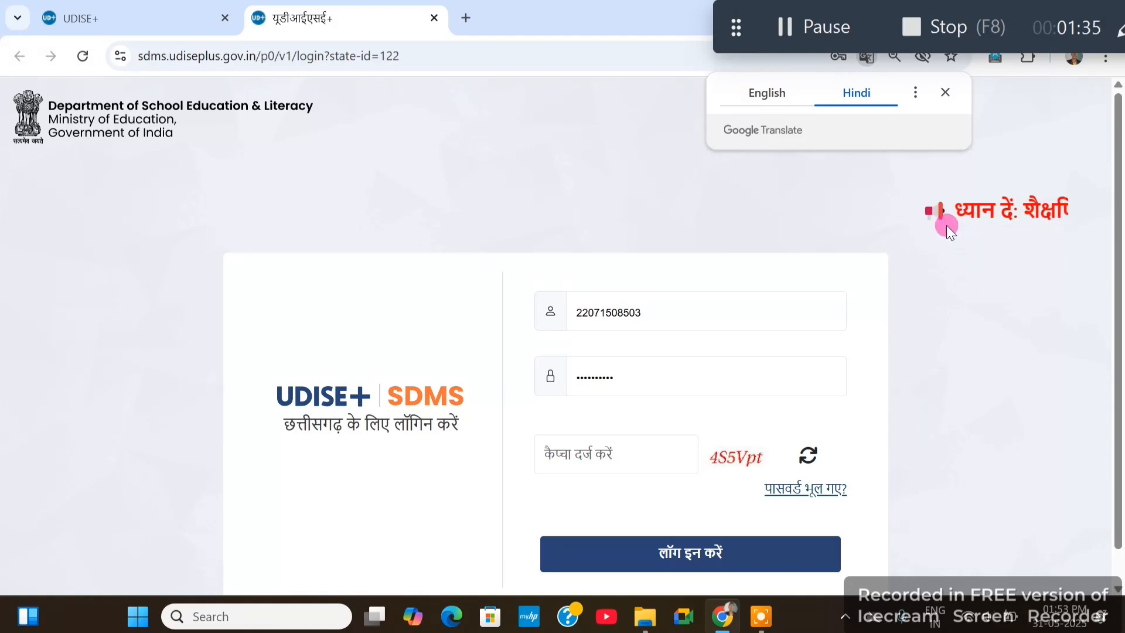
- Show the login page in English, enter the captcha and log in to the student module
click(756, 91)
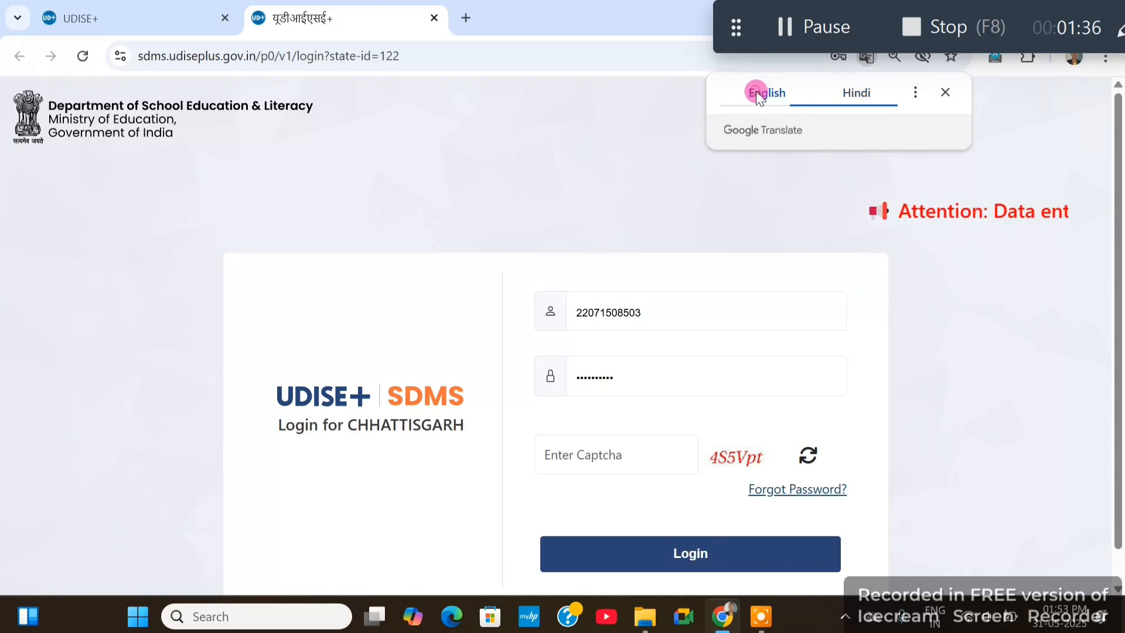
click(947, 91)
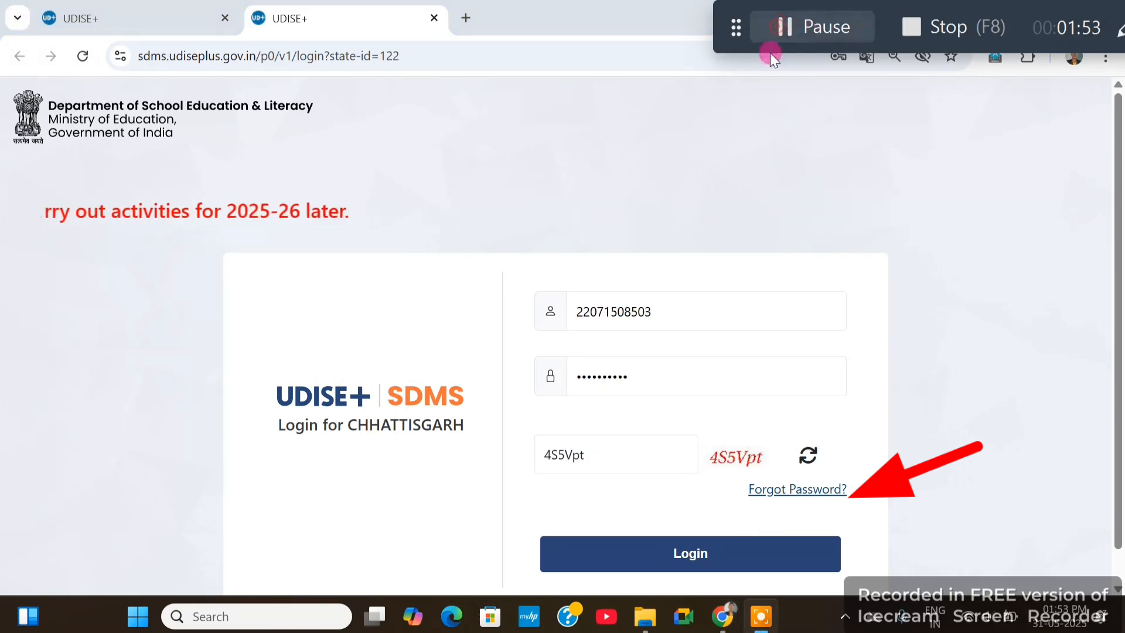
click(665, 569)
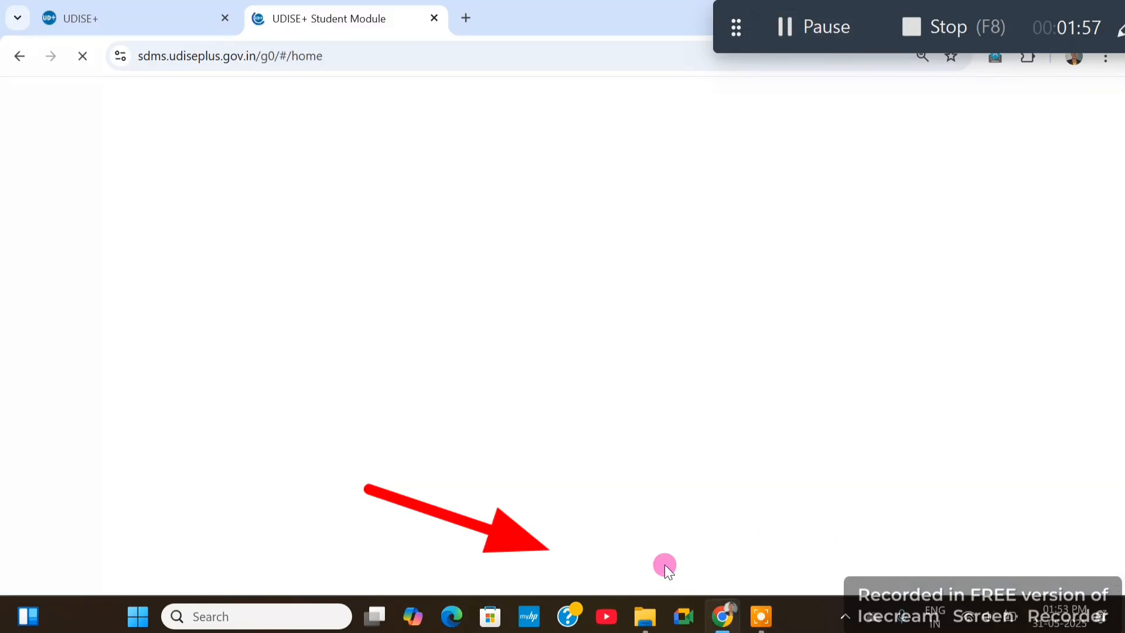
- Show the portal in English, go to the current academic year 2025-26 and dismiss the School Information notice
click(763, 94)
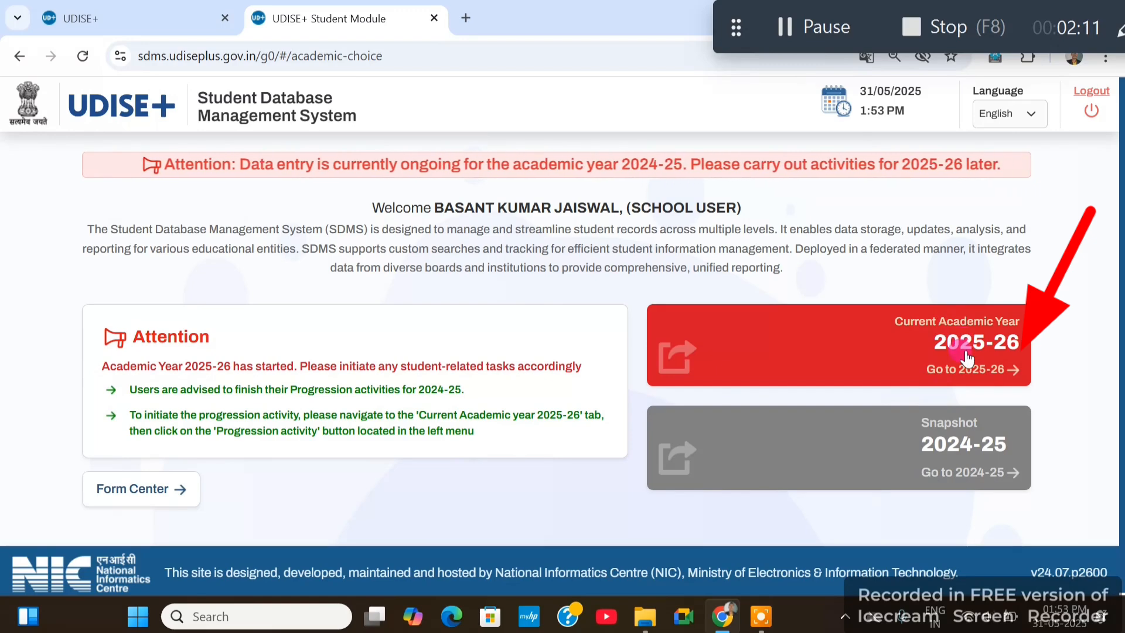
click(964, 353)
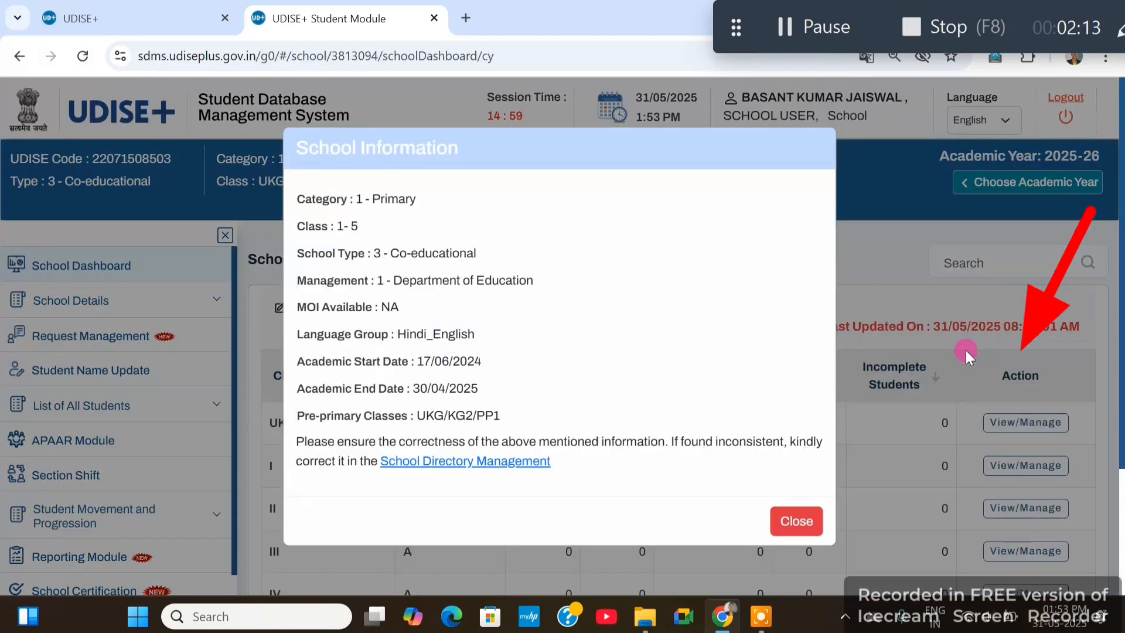
click(782, 517)
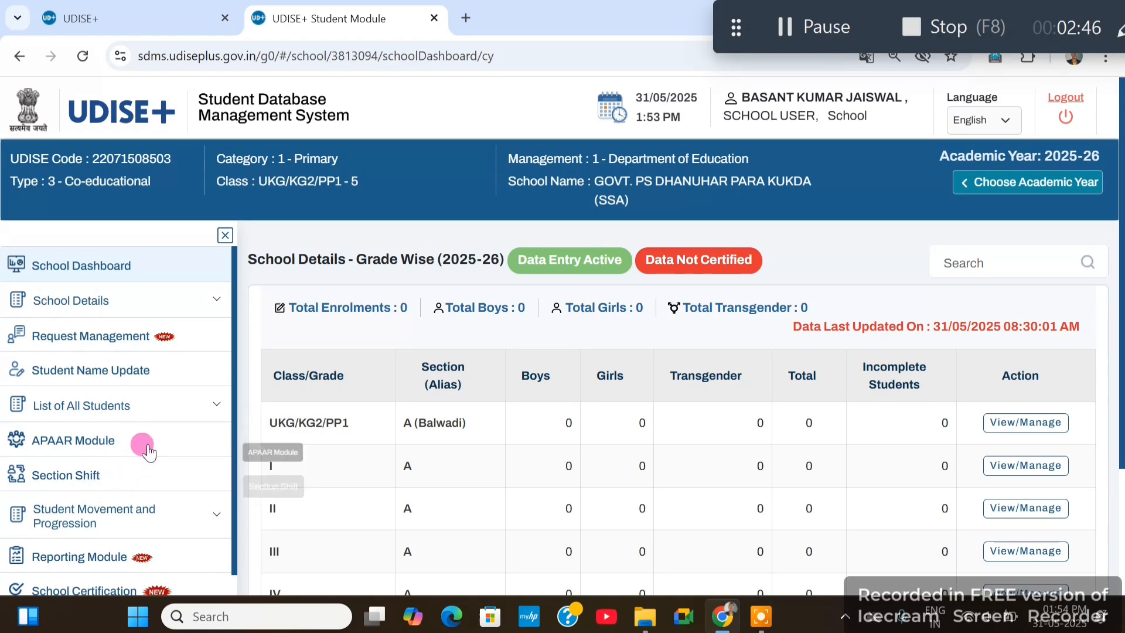
- Open the Progression Module through Progression Activity under Student Movement and Progression
scroll(141, 444, down, 1)
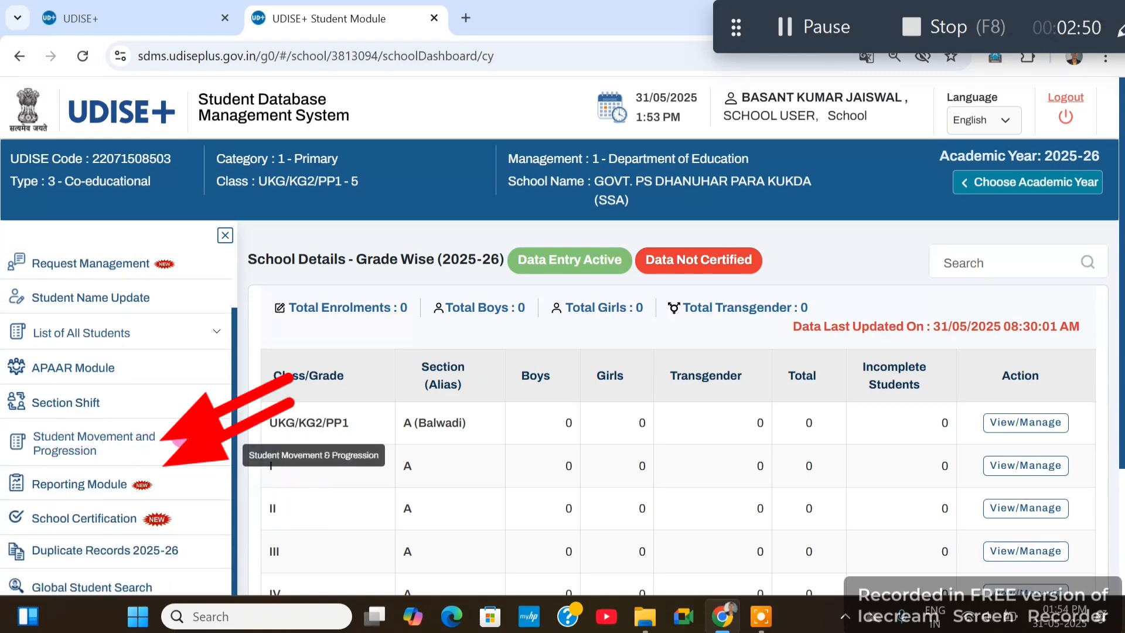
click(147, 446)
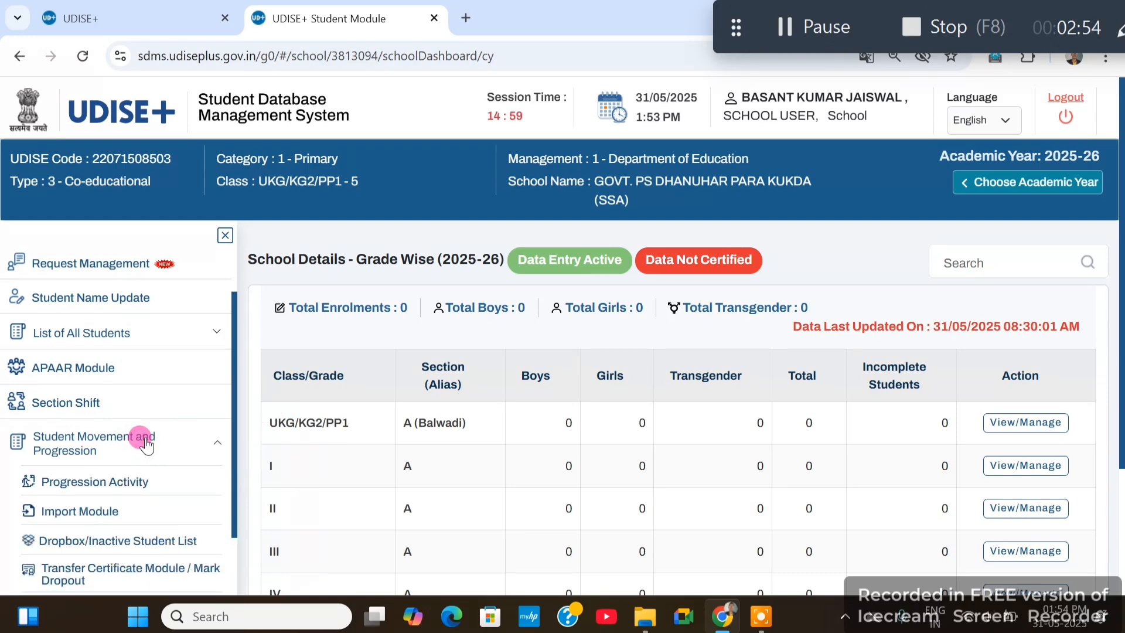
scroll(147, 445, down, 2)
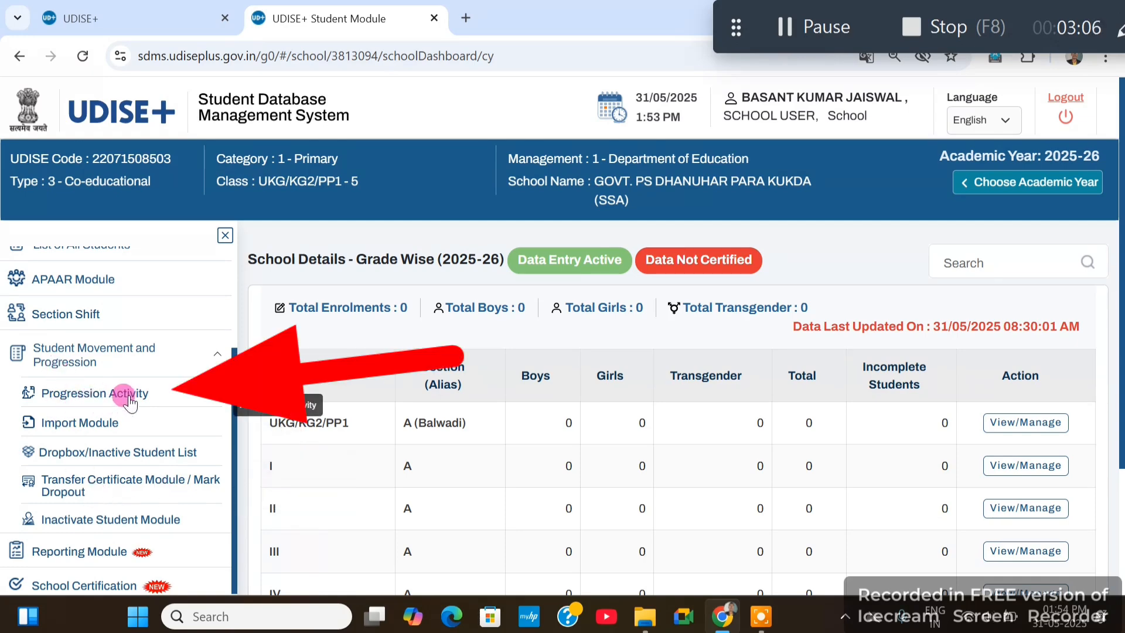
click(88, 402)
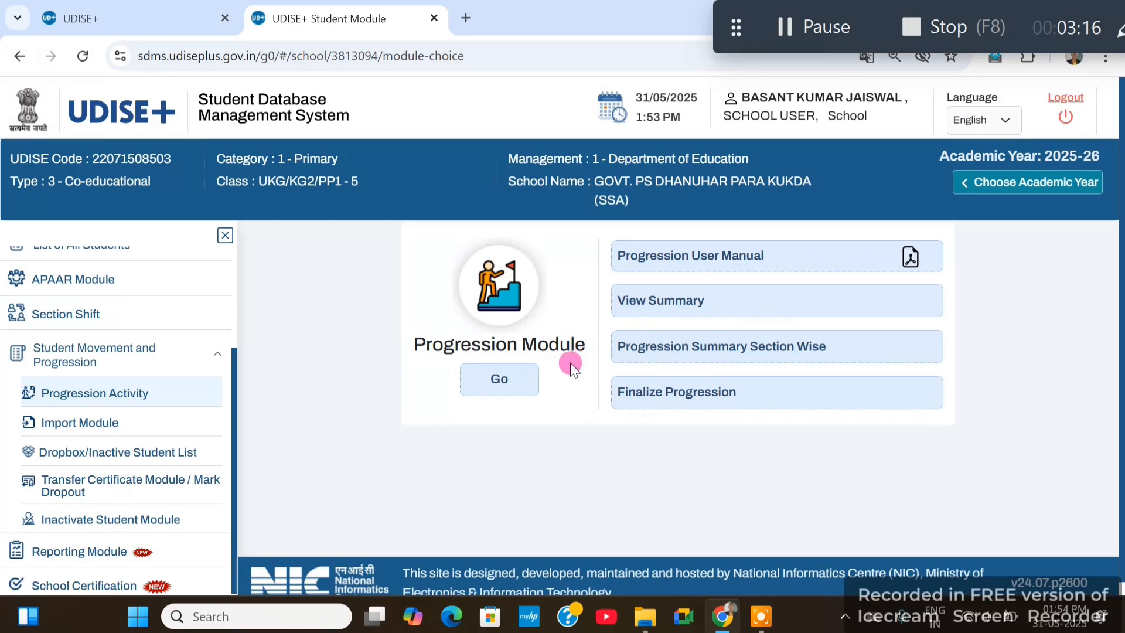
click(514, 388)
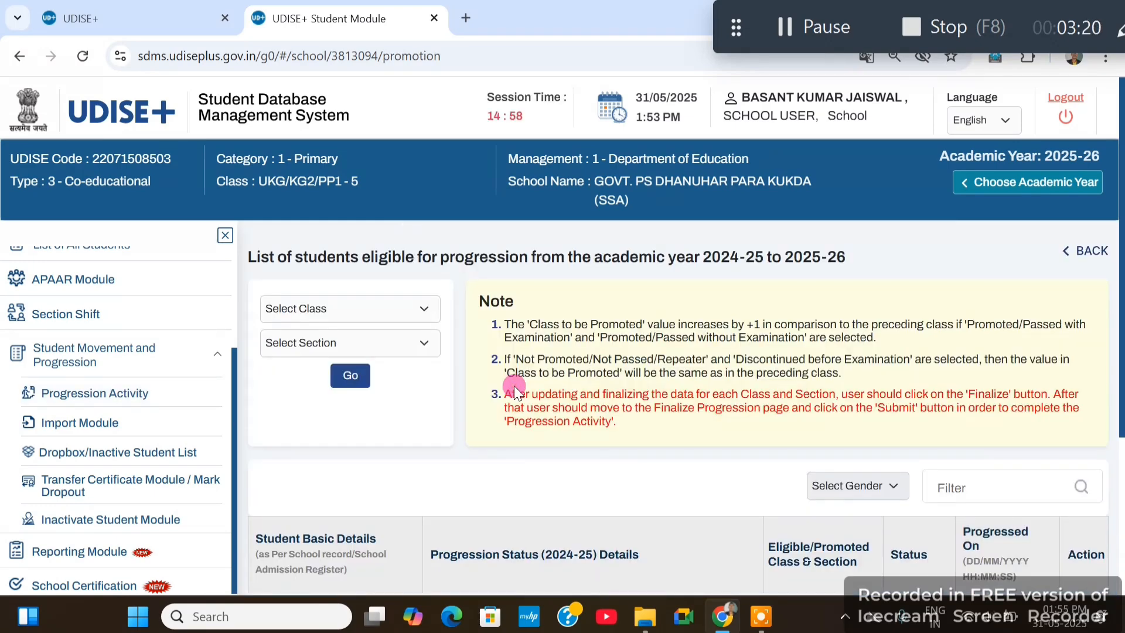
- Load the list of students eligible for progression for class V, section A
click(355, 311)
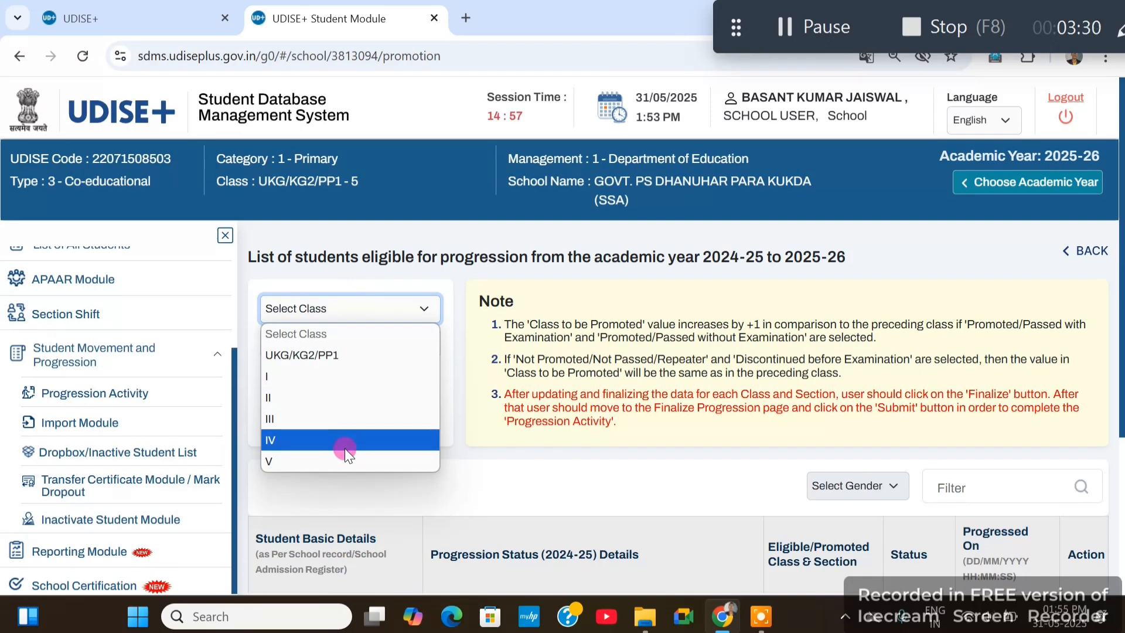
click(331, 461)
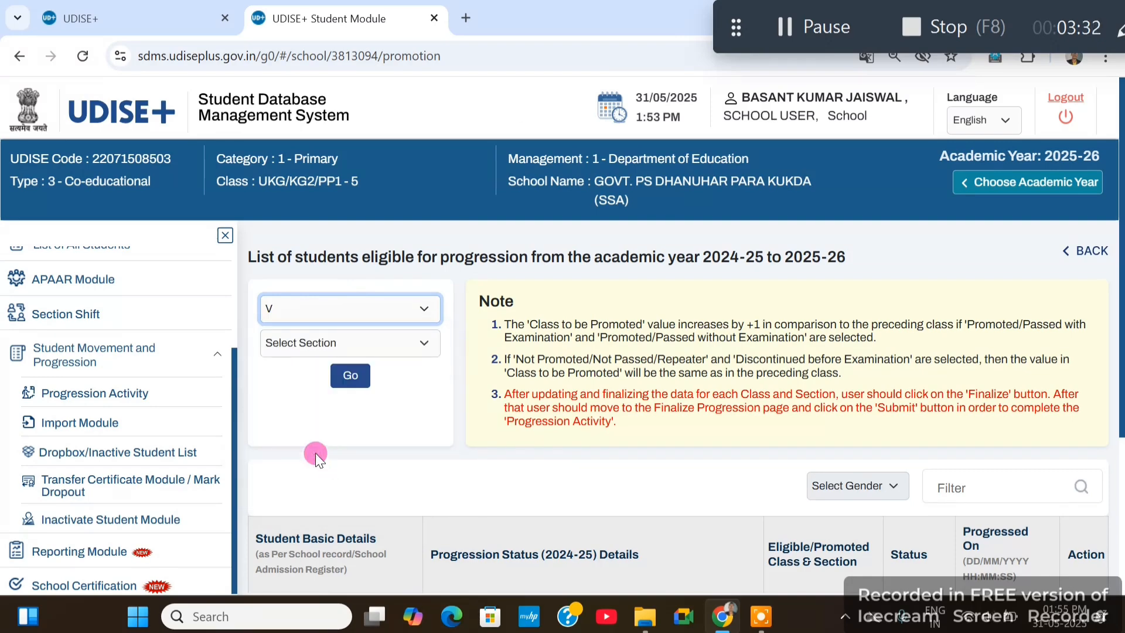
click(388, 350)
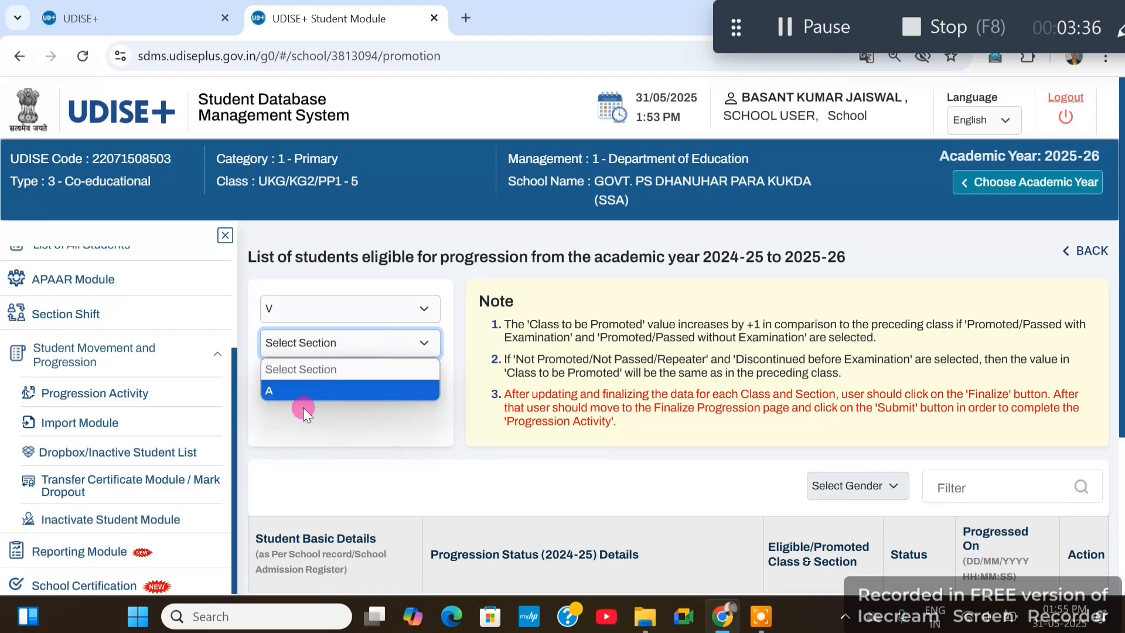
click(300, 392)
click(351, 376)
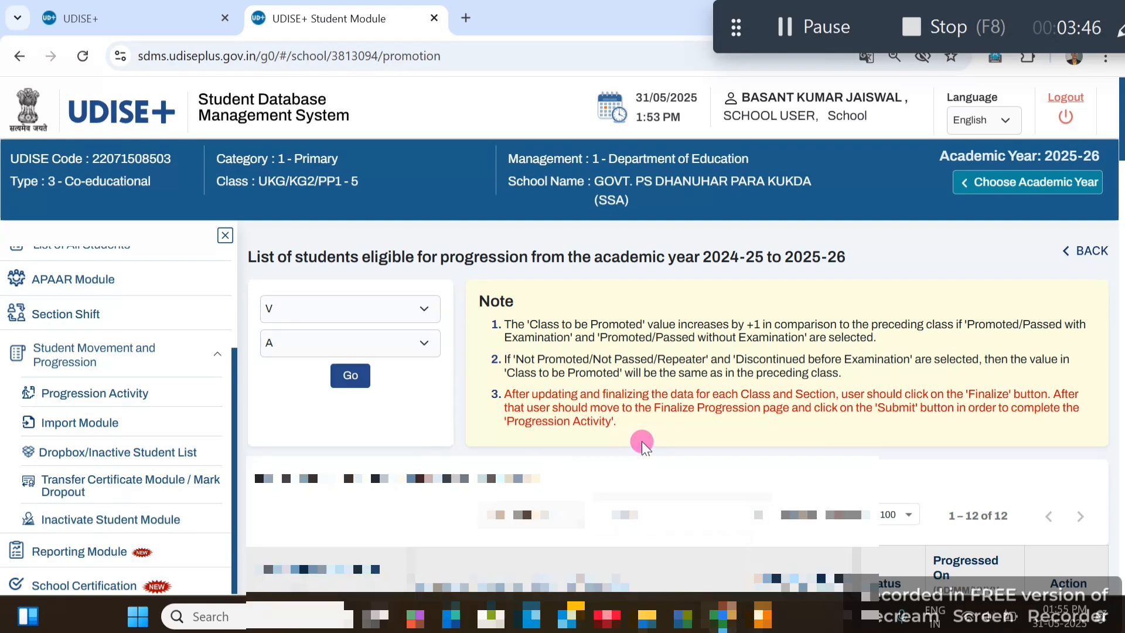
- Set the first listed student's Progression Status to Promoted/Passed with Examination
scroll(642, 442, down, 2)
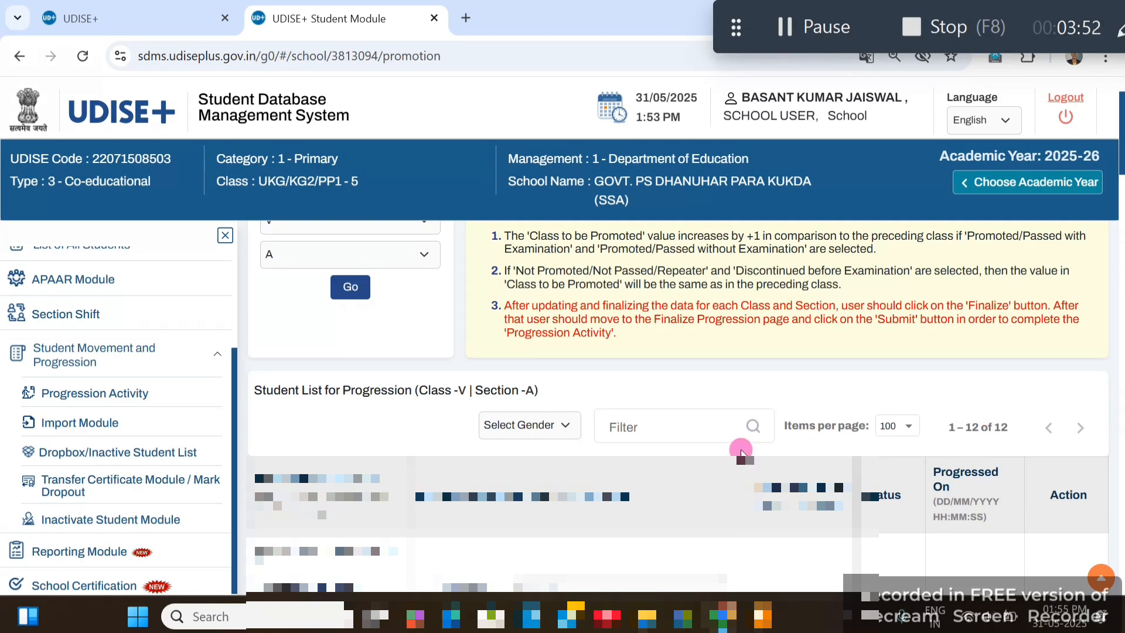
scroll(411, 410, down, 4)
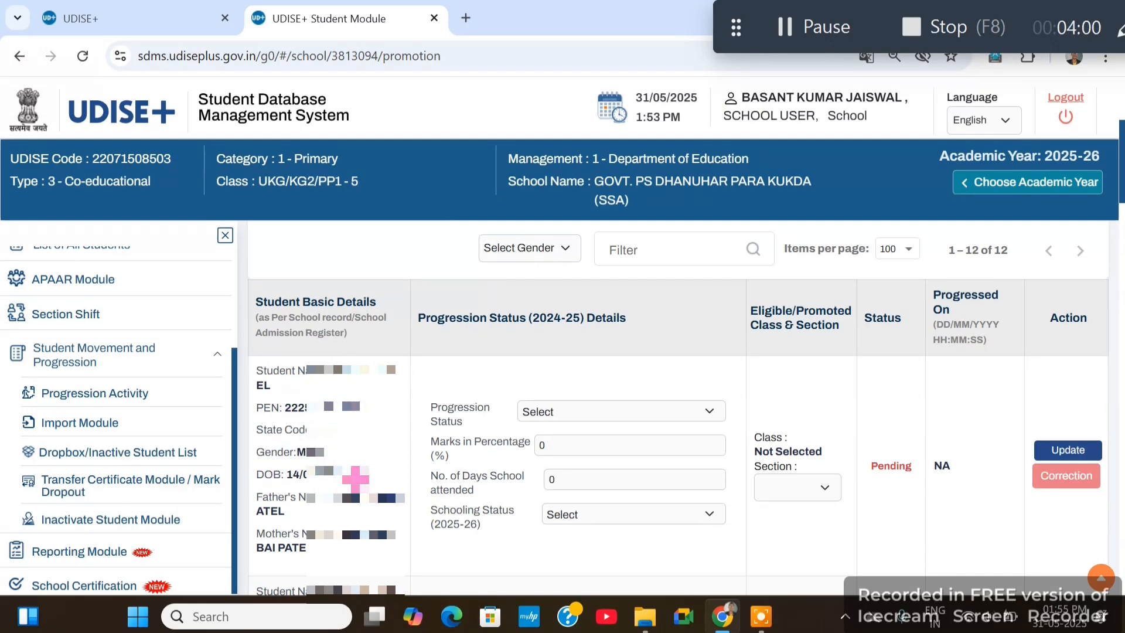
scroll(311, 522, down, 1)
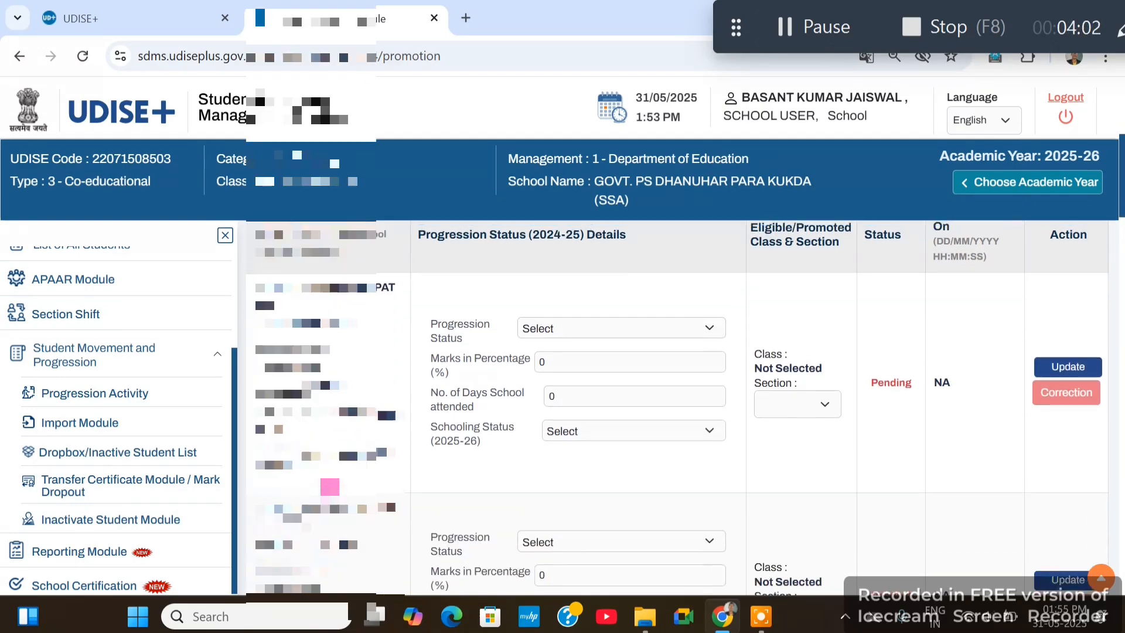
scroll(420, 464, up, 1)
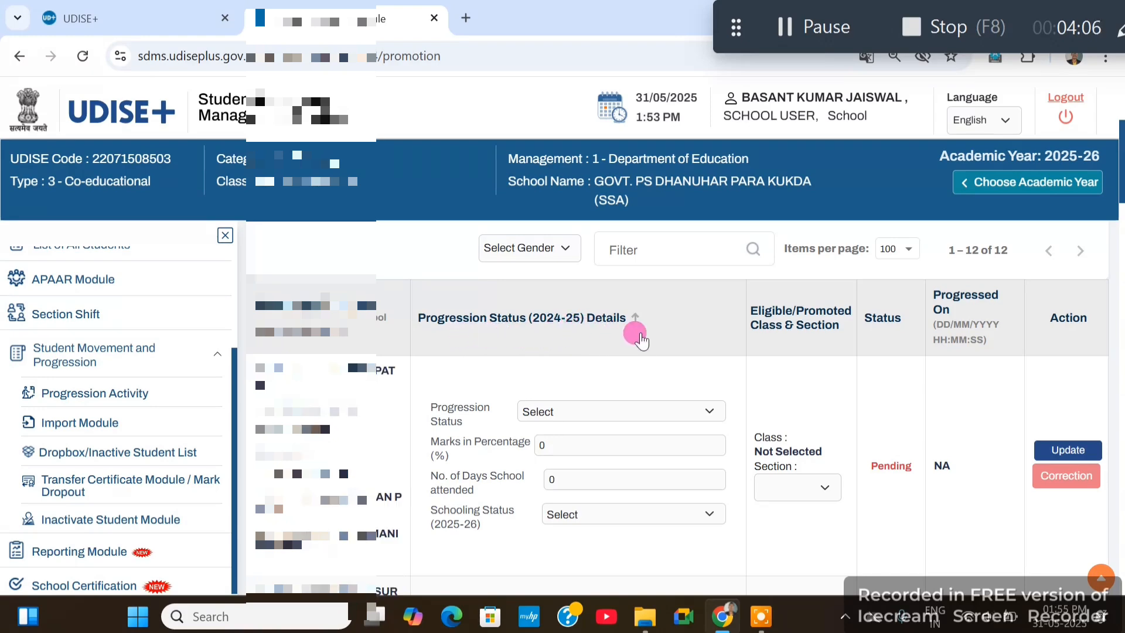
scroll(645, 352, down, 1)
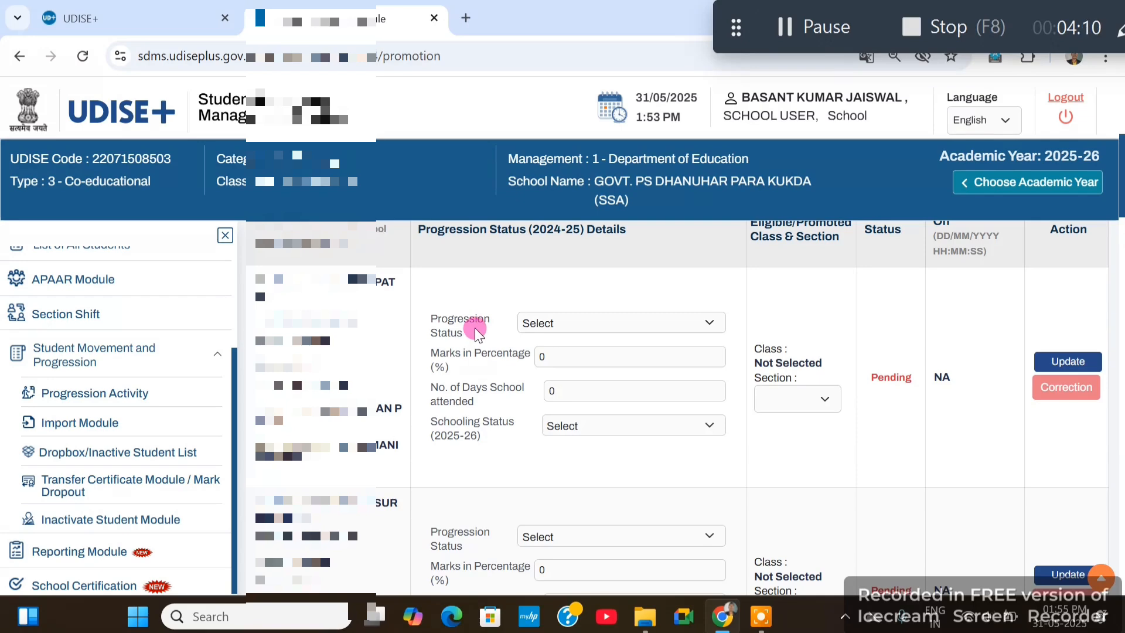
click(582, 326)
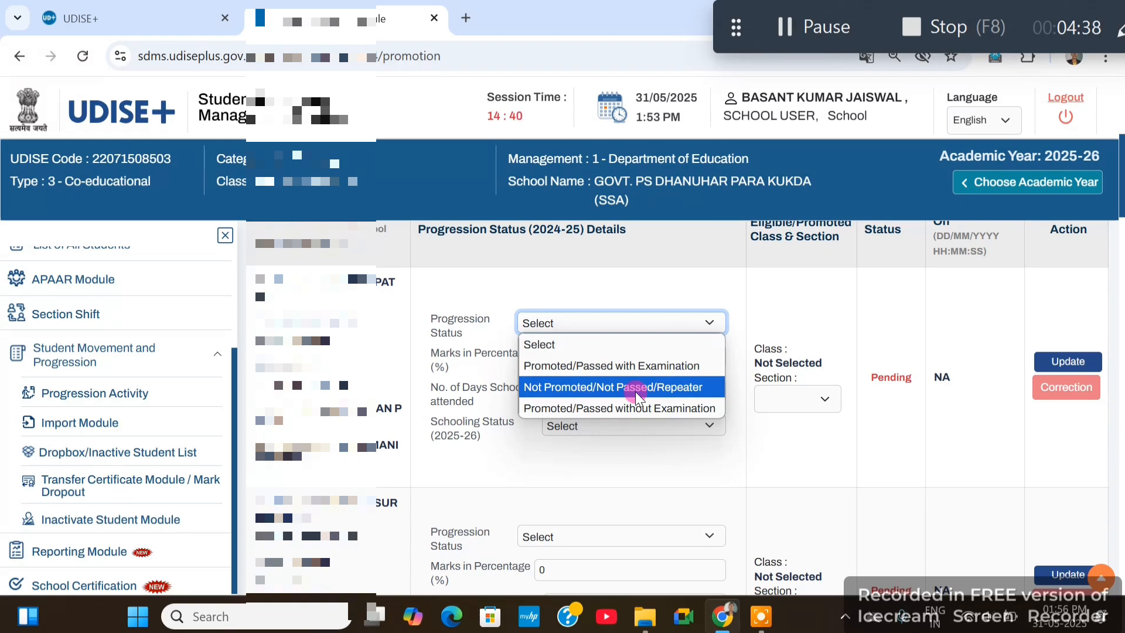
click(617, 366)
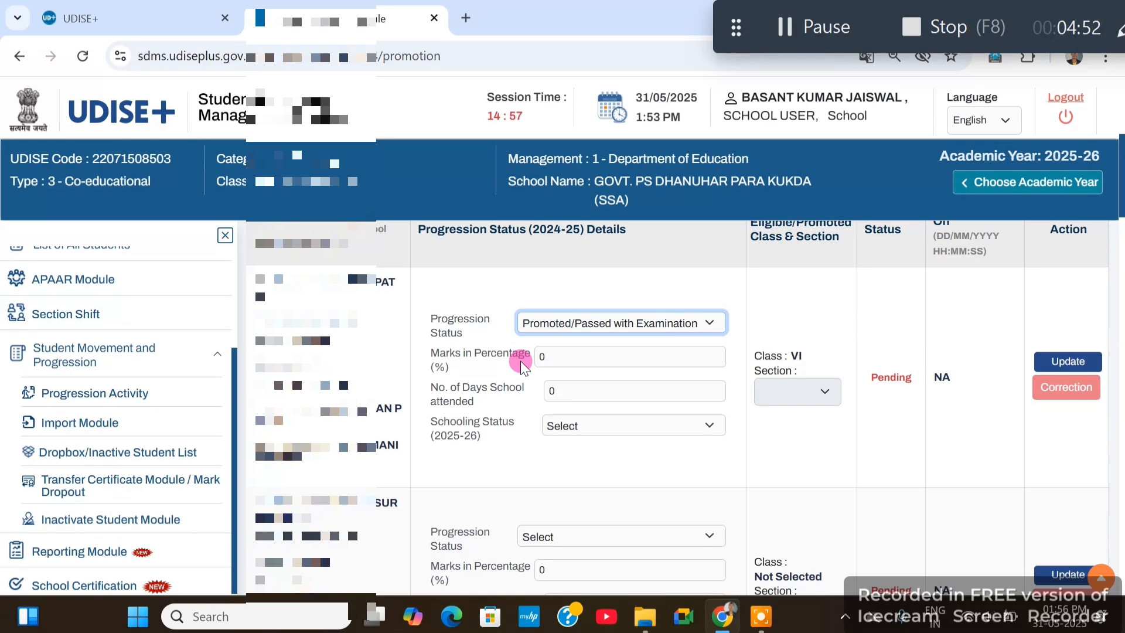
- Set the first listed student's Schooling Status (2025-26) to Left School with TC/without TC
click(552, 362)
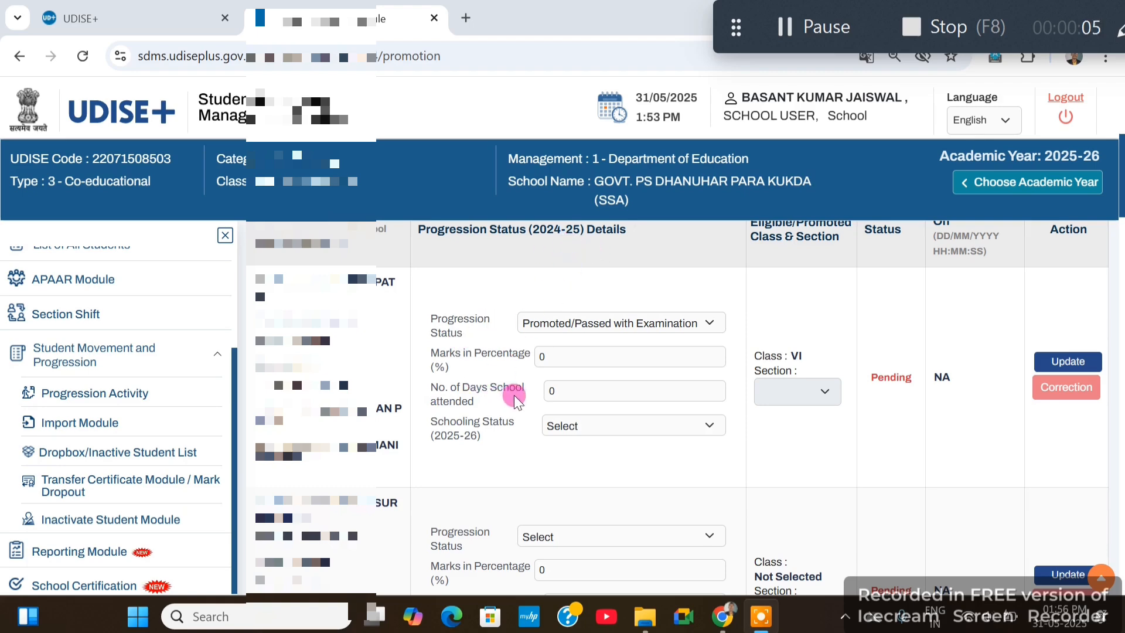
click(557, 392)
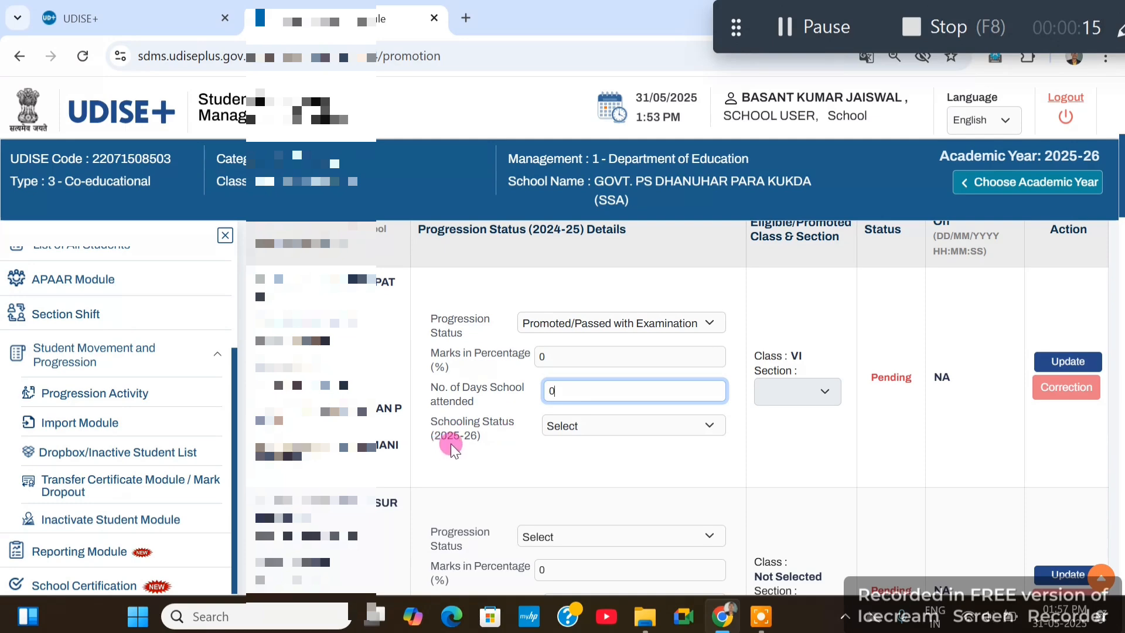
click(606, 430)
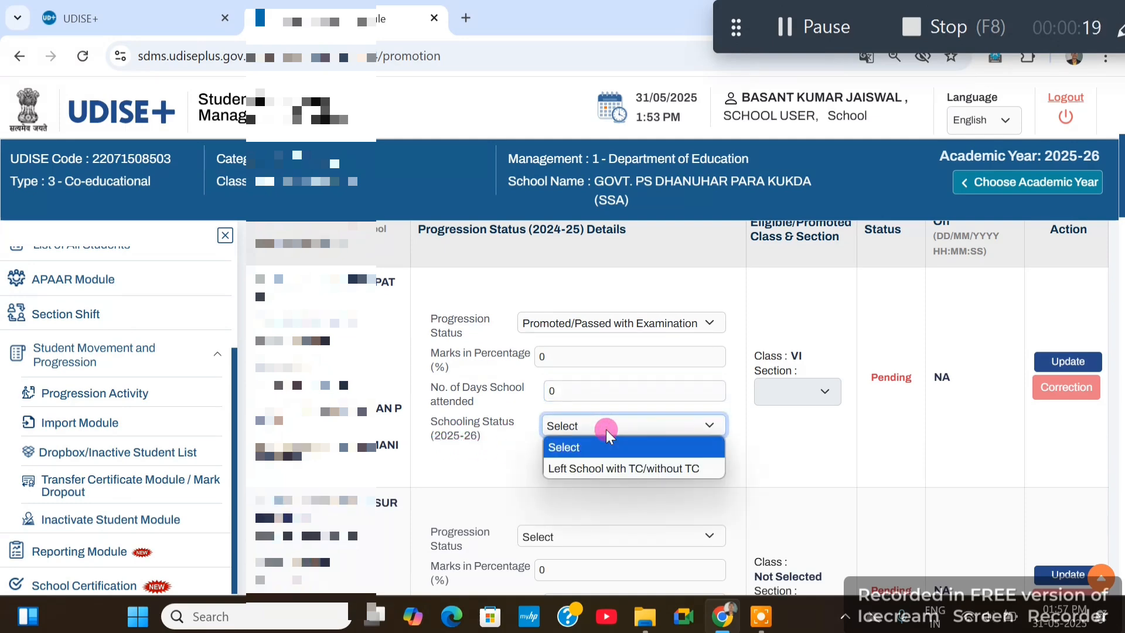
click(614, 467)
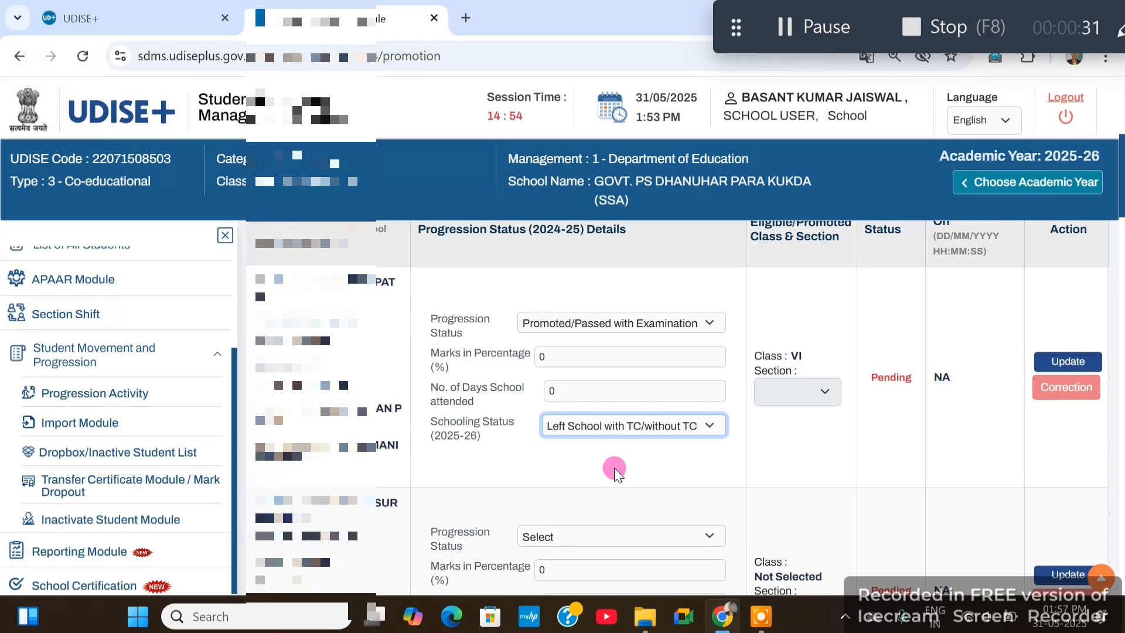
- Try Not Promoted/Not Passed/Repeater as the first student's Progression Status and open the Schooling Status (2025-26) choices
click(578, 321)
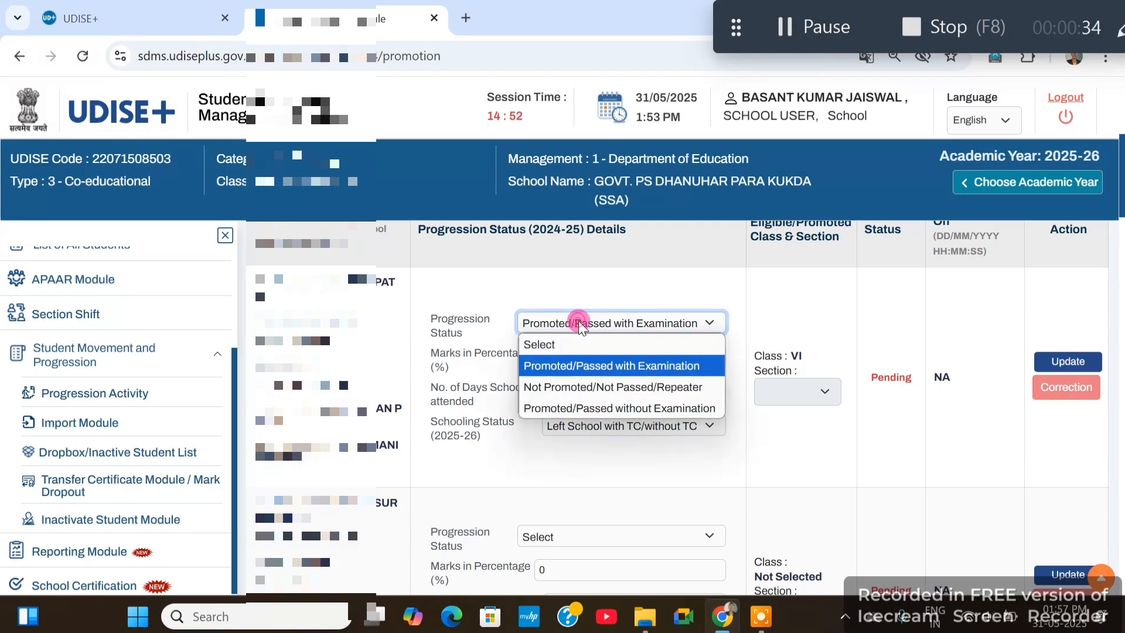
click(581, 388)
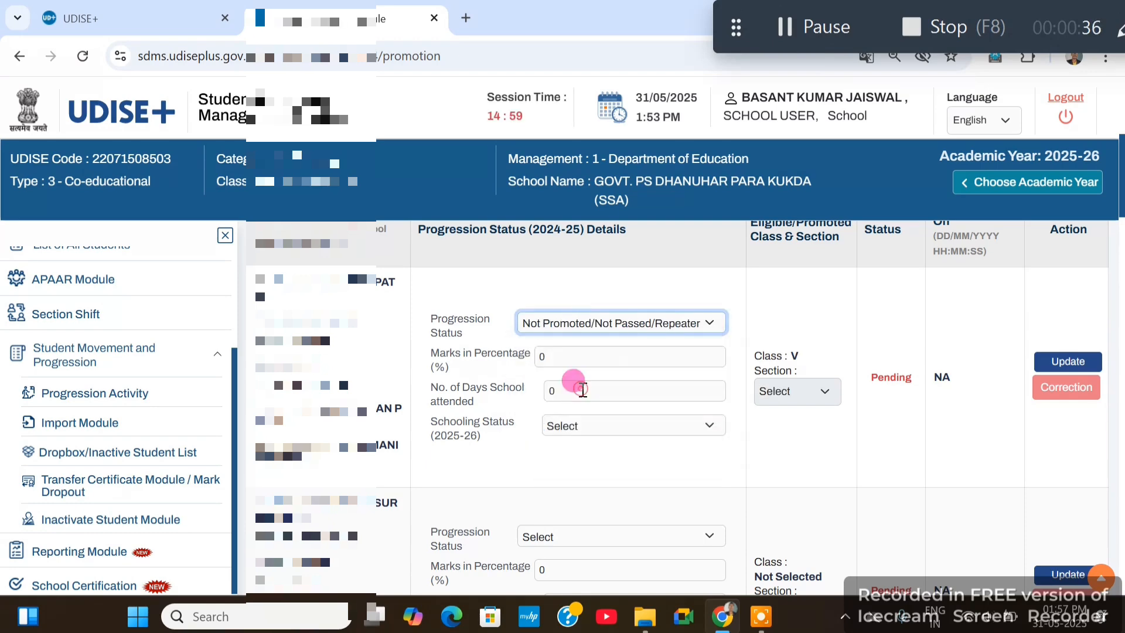
click(608, 431)
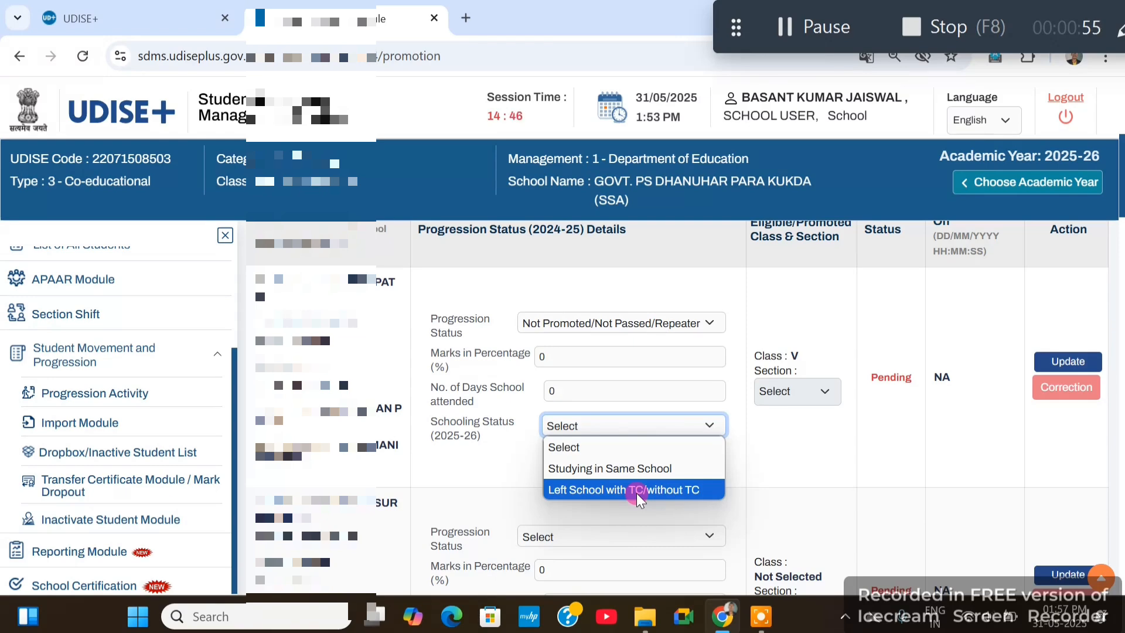
- Return the first student's Progression Status to Promoted/Passed with Examination and check the Schooling Status choices offered for it
click(615, 322)
click(633, 368)
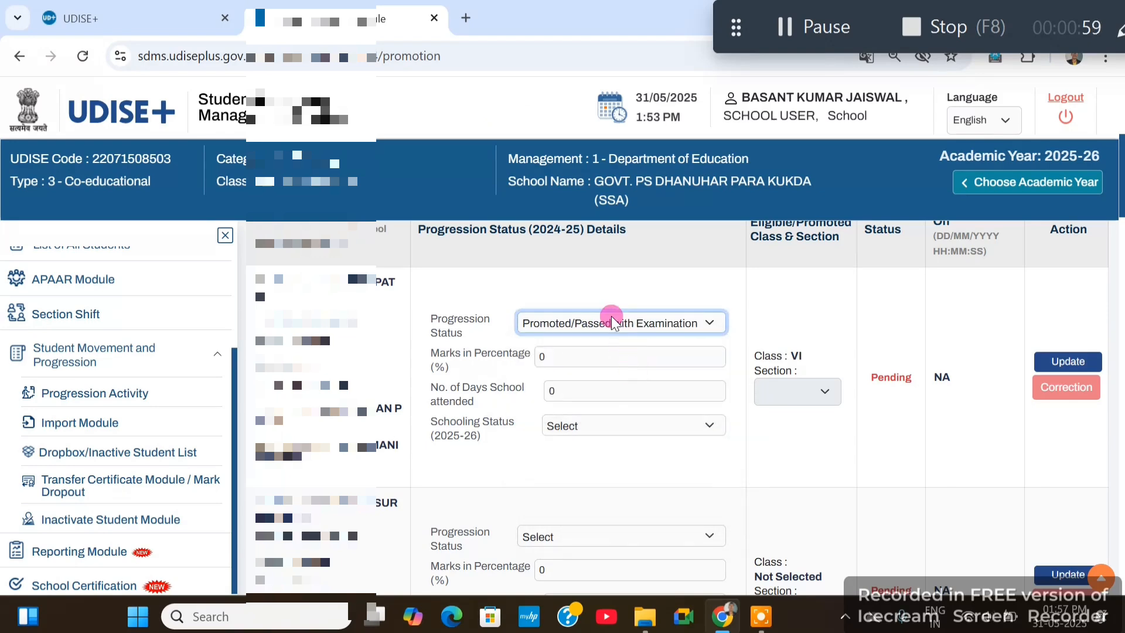
click(612, 319)
click(627, 425)
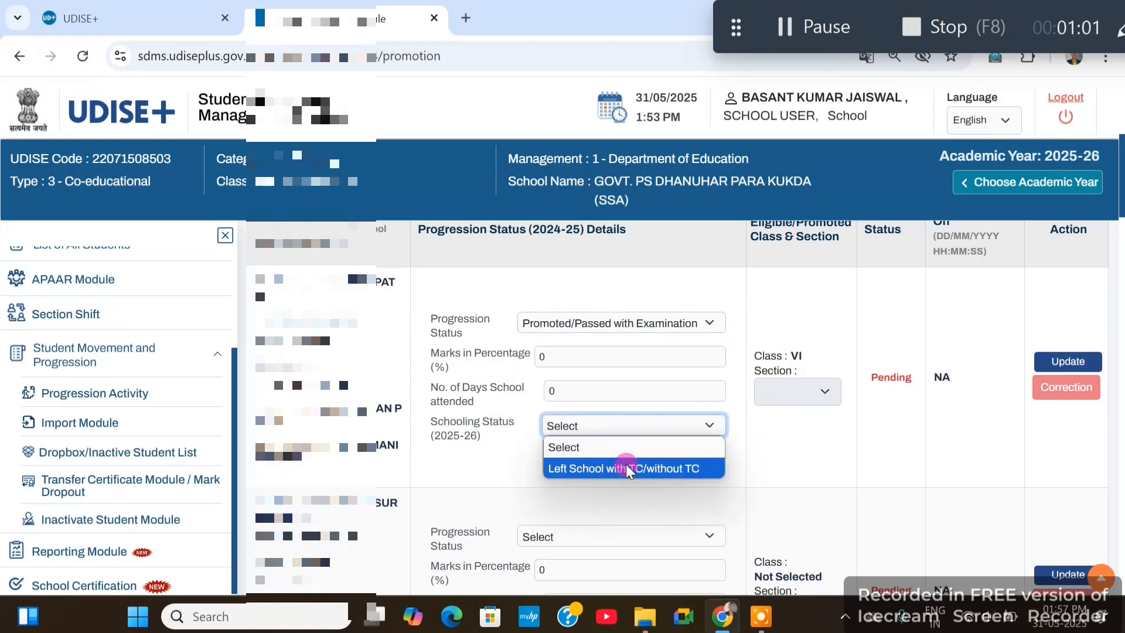
click(568, 321)
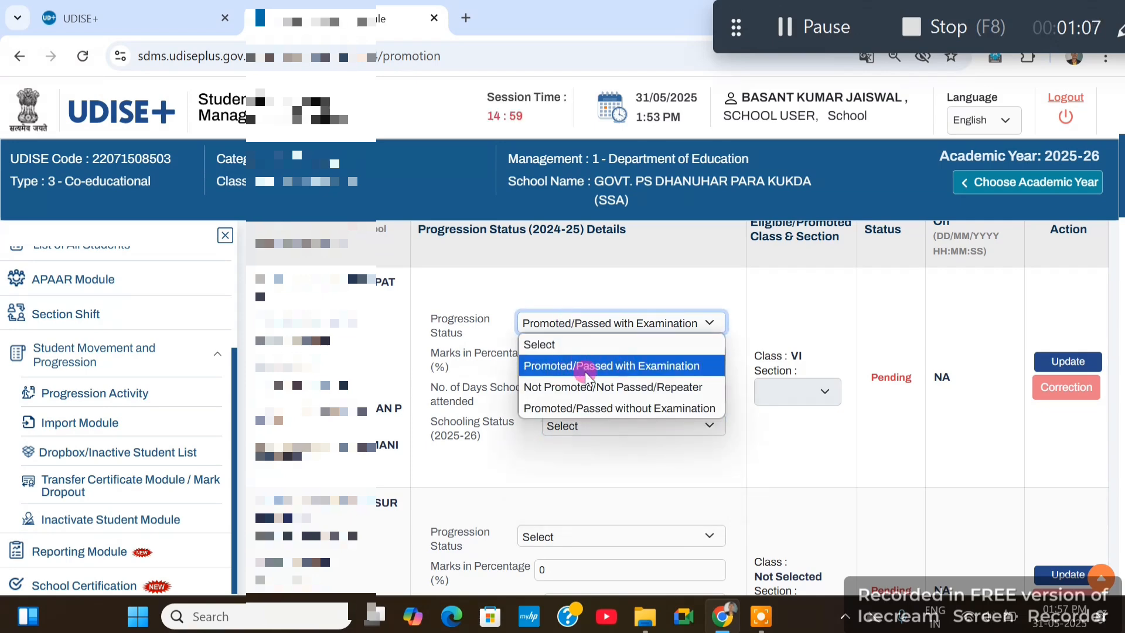
click(641, 364)
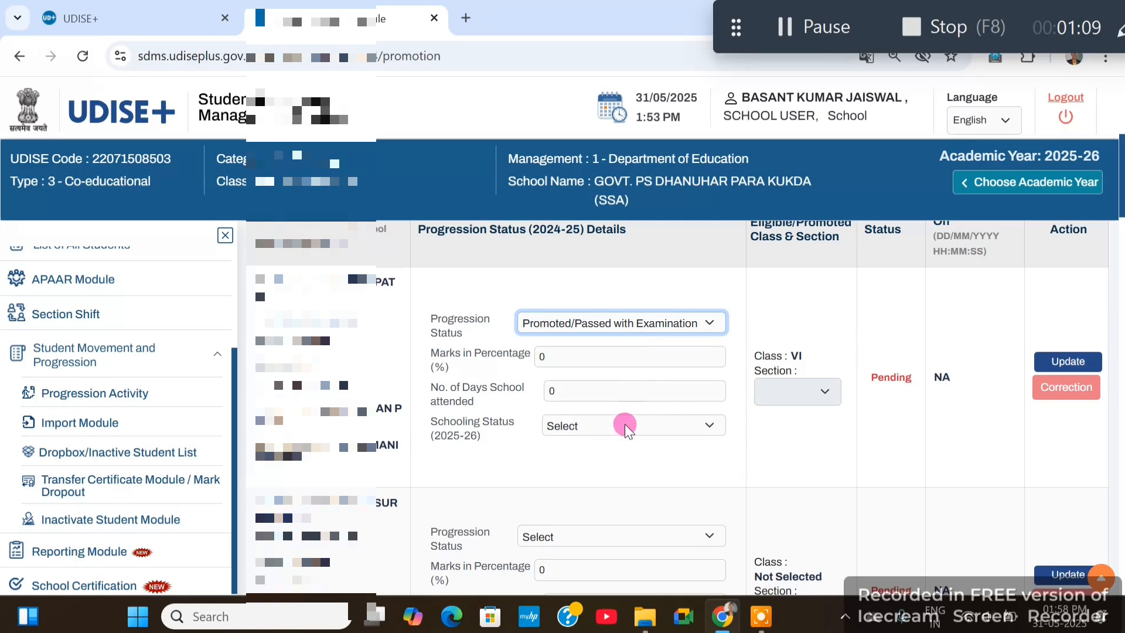
- Try the Not Promoted/Not Passed/Repeater status on the first student again and check its Schooling Status choices
click(589, 316)
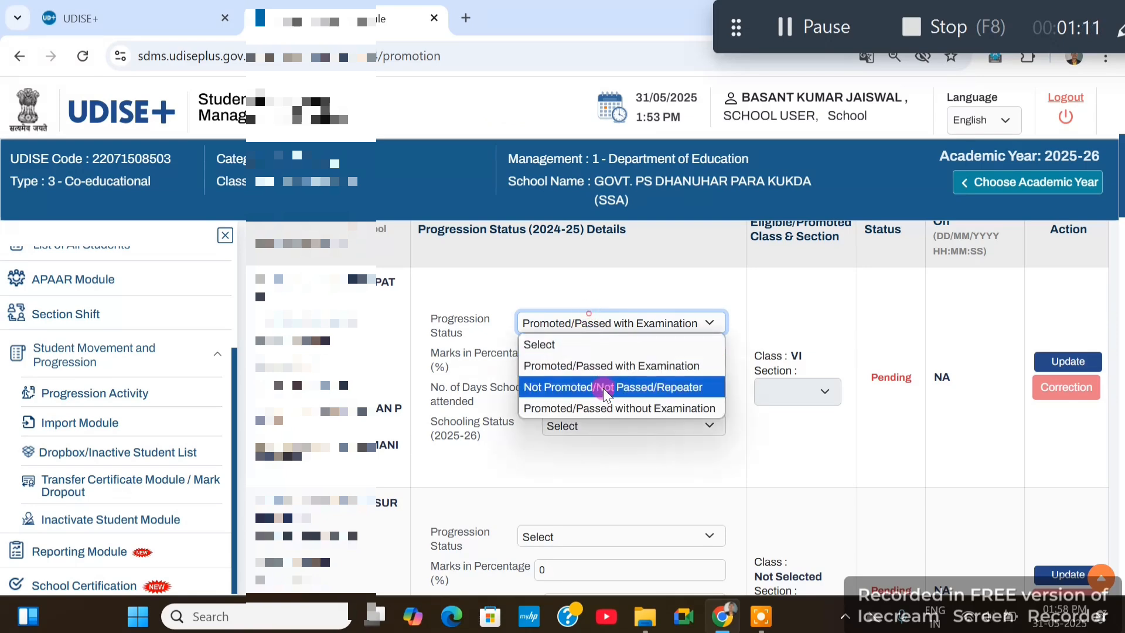
click(603, 387)
click(620, 422)
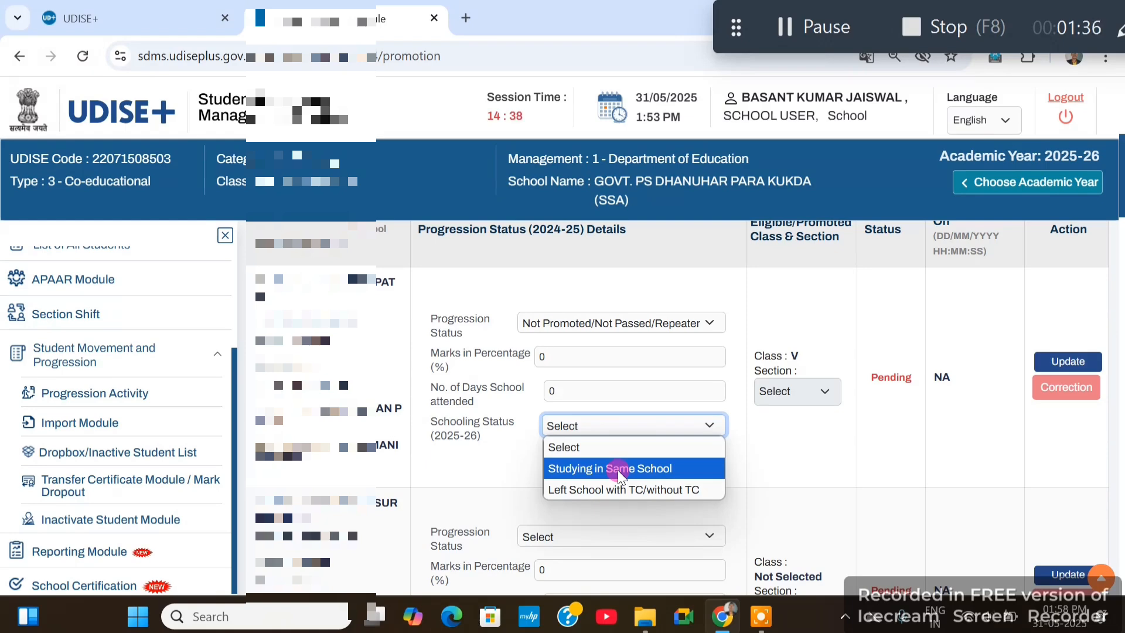
click(789, 444)
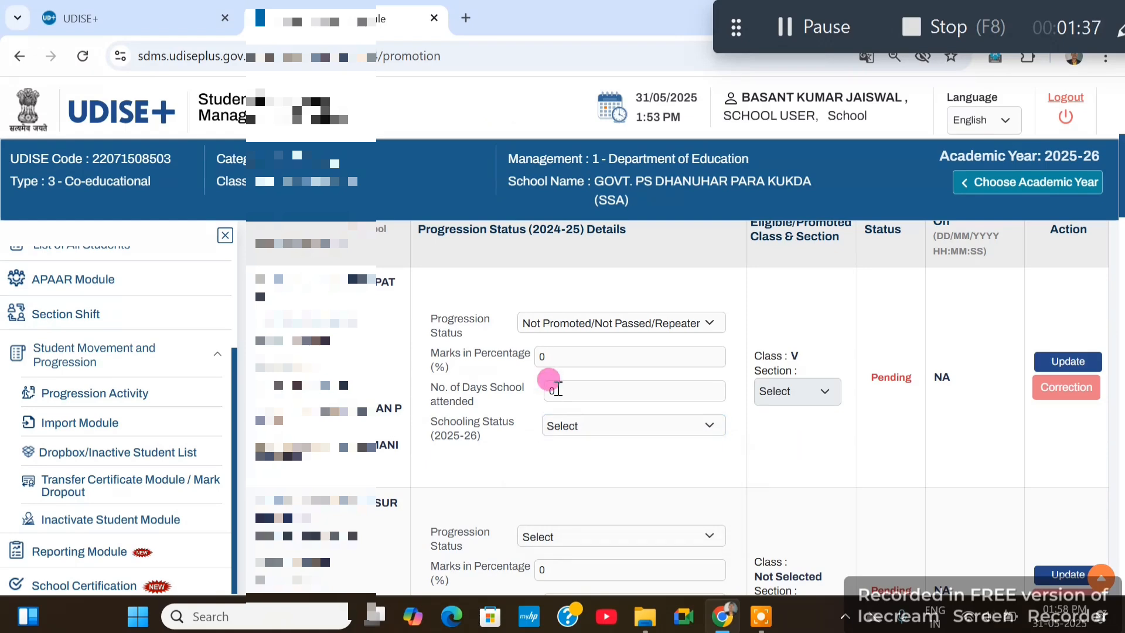
- Set the first class V student's Progression Status to Promoted/Passed with Examination and Schooling Status to Left School with TC/without TC
click(567, 322)
click(586, 365)
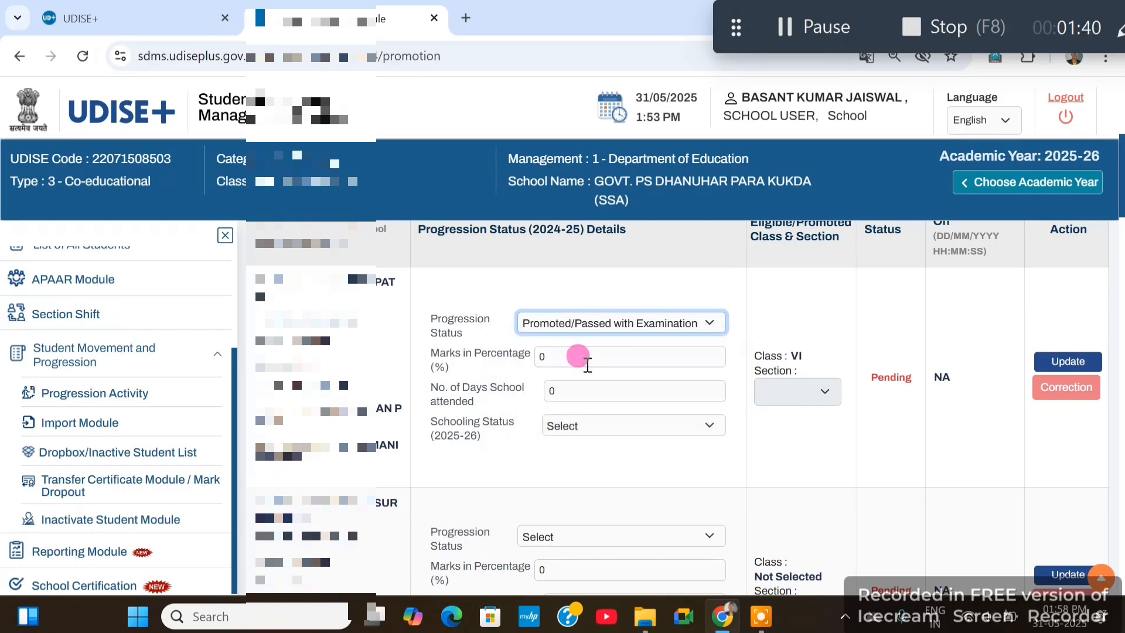
click(586, 433)
click(591, 466)
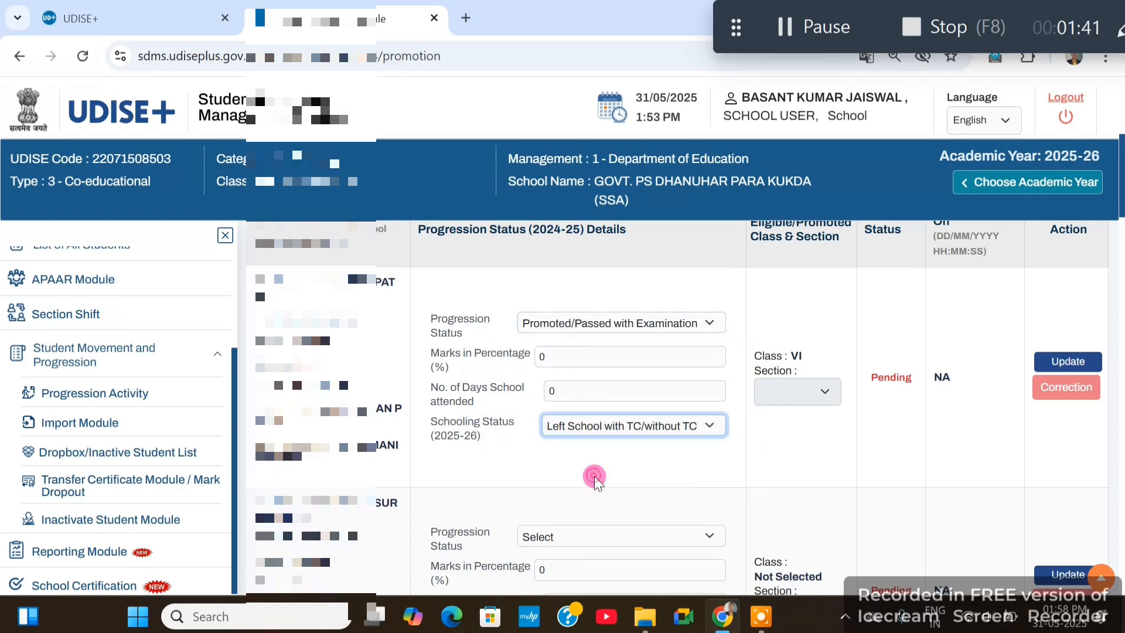
- Enter 80 as the first student's Marks in Percentage and 110 as the No. of Days School attended
click(546, 356)
key(BackSpace)
text(80)
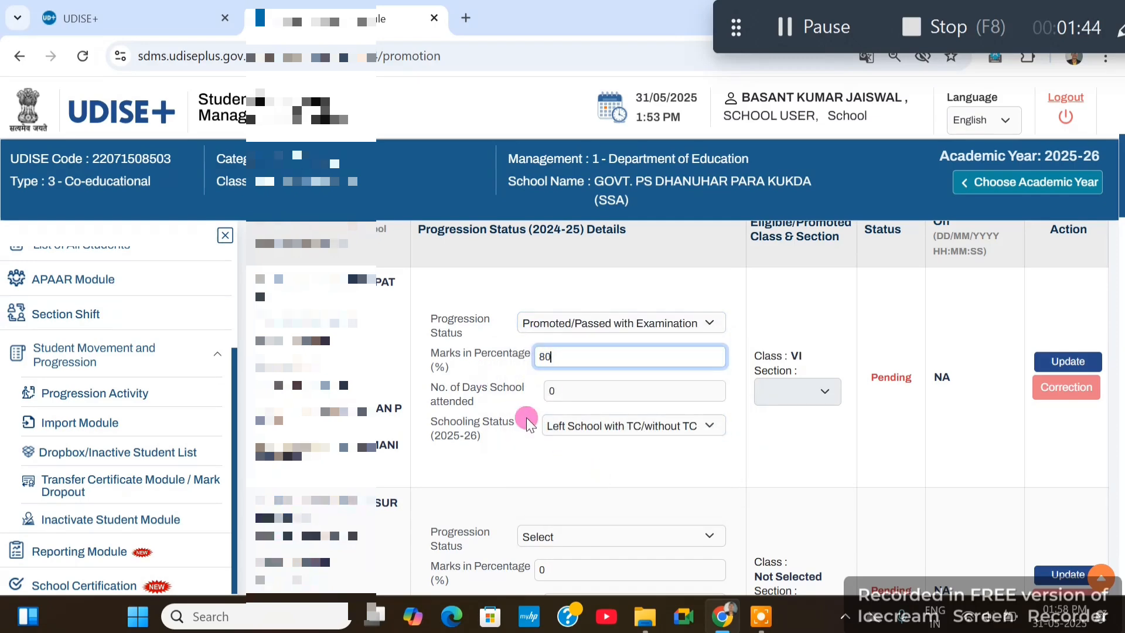
double_click(565, 388)
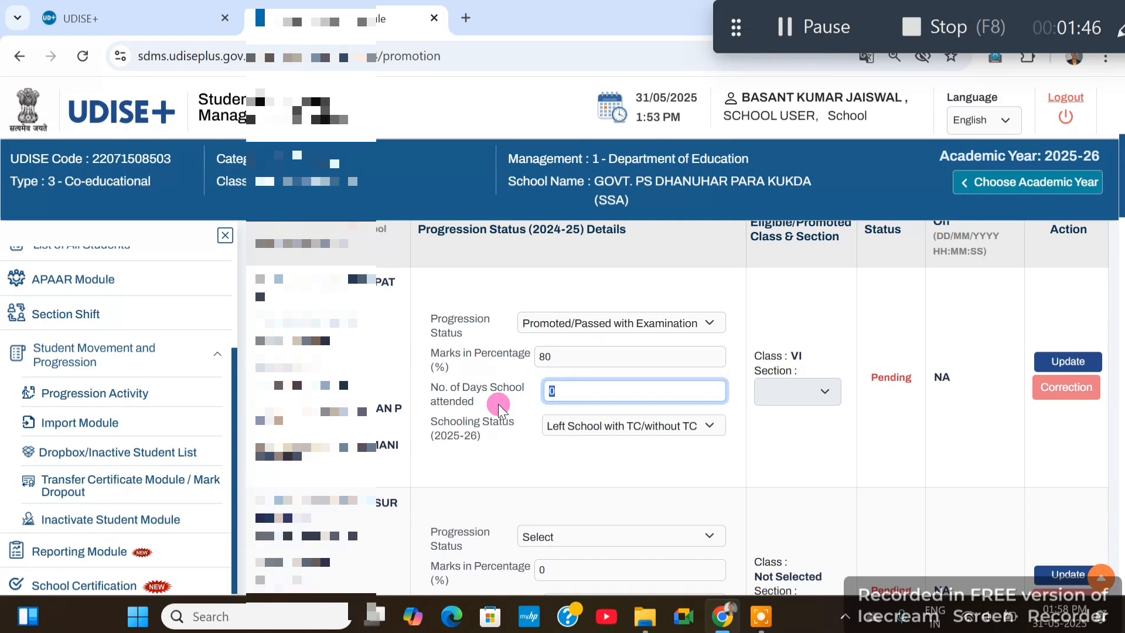
text(110)
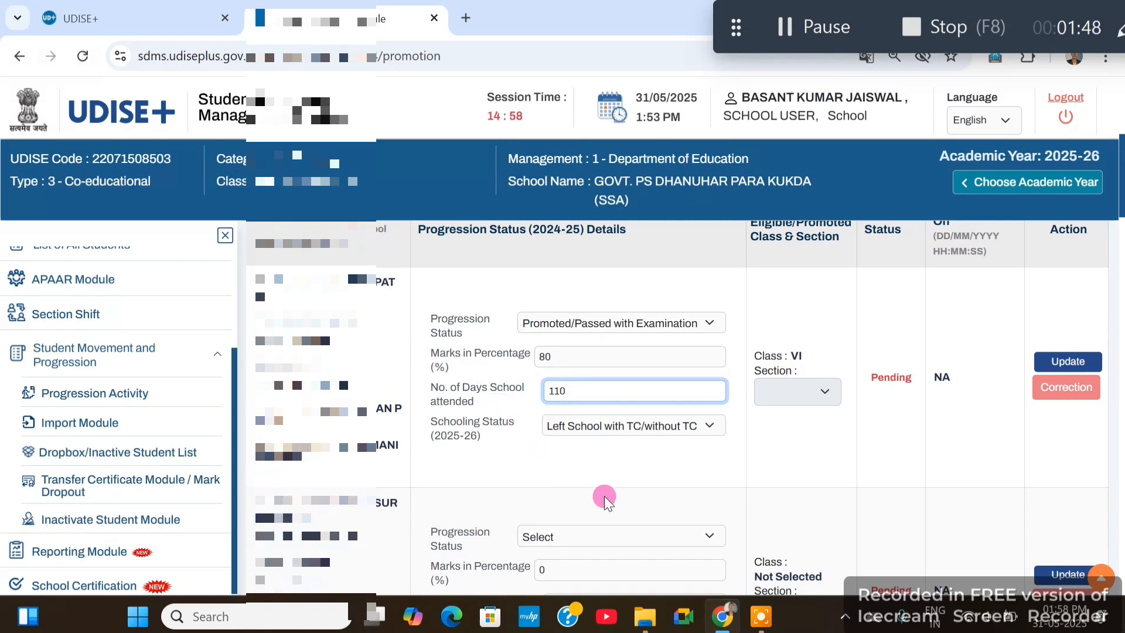
click(606, 466)
- Save the first class V student's progression details with Update and acknowledge the message
scroll(810, 299, up, 1)
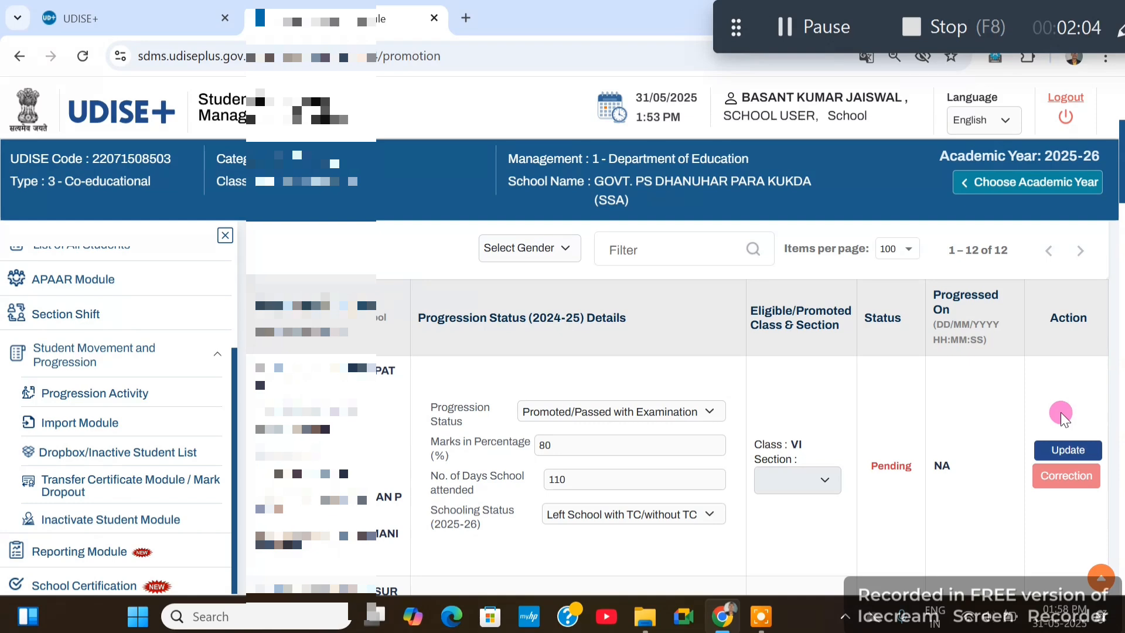
click(1065, 452)
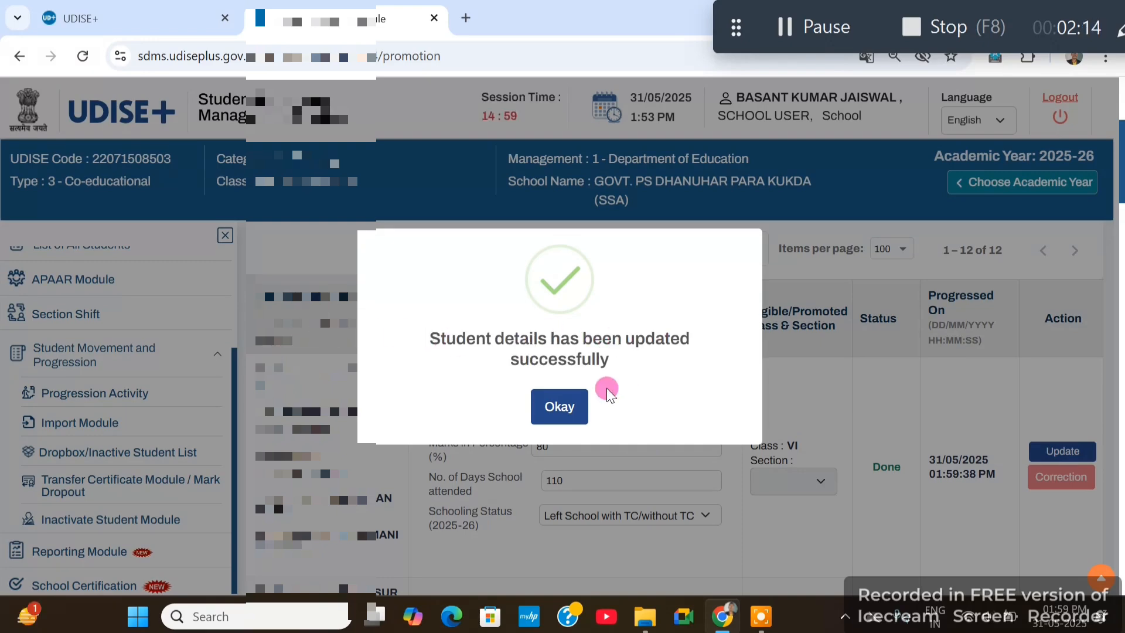
click(562, 411)
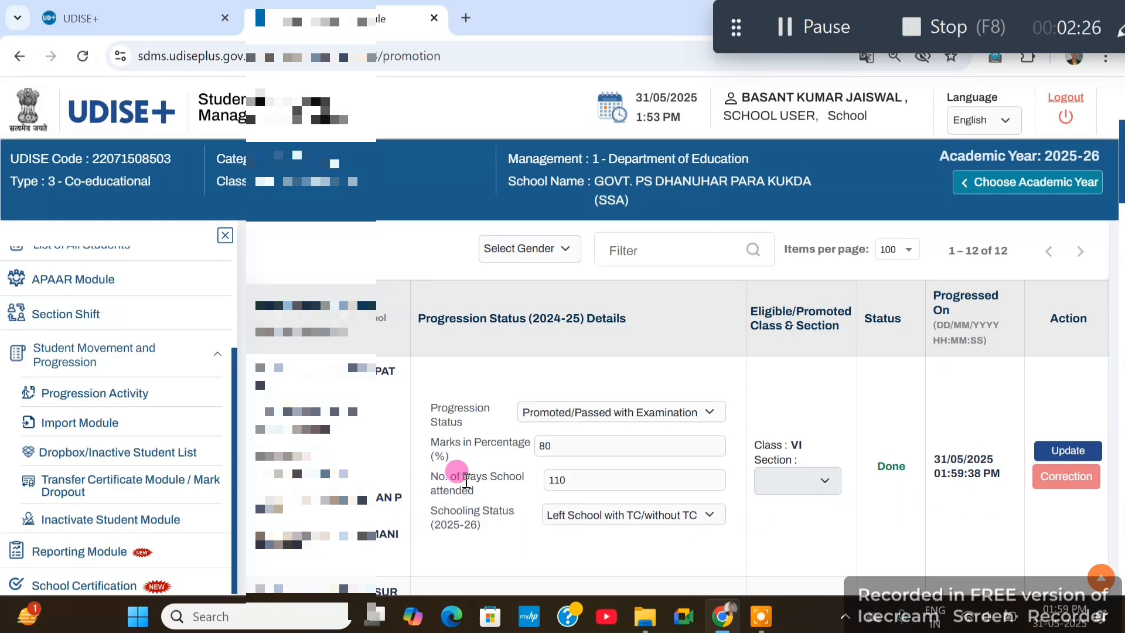
- Look through the remaining class V students down to the Finalize option at the end of the list
scroll(465, 481, down, 1)
scroll(607, 534, down, 1)
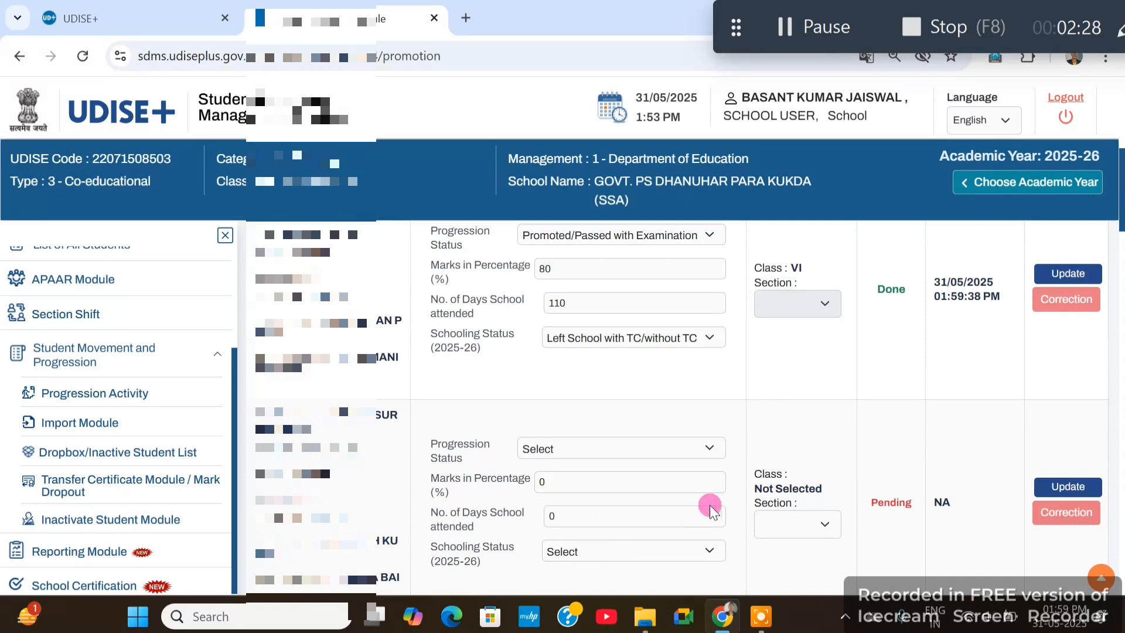
scroll(607, 484, down, 1)
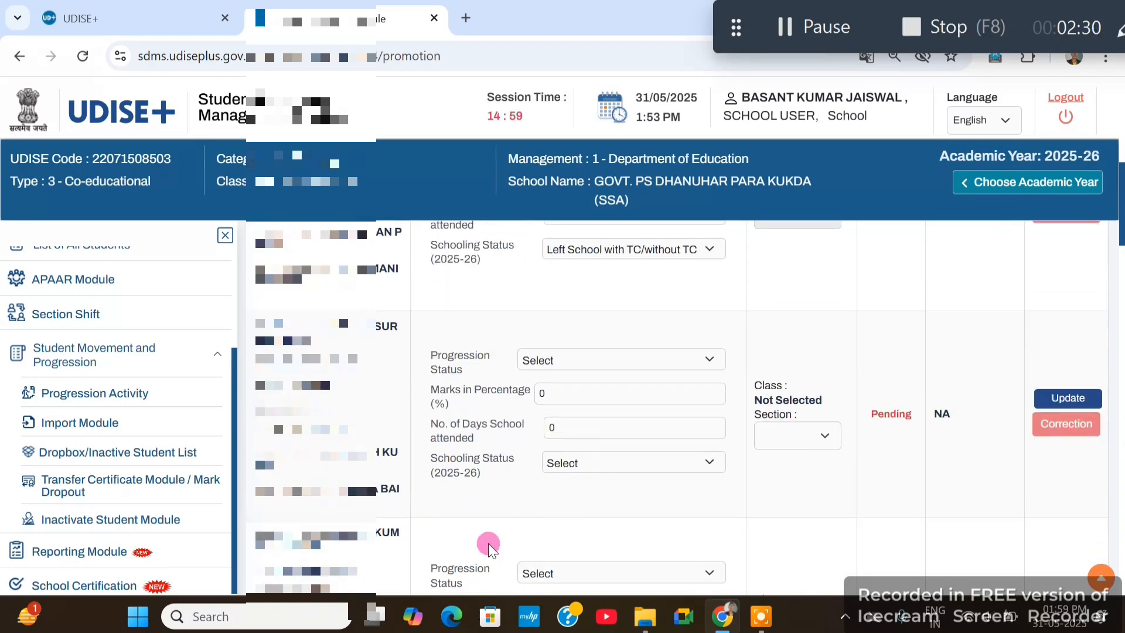
scroll(682, 466, down, 5)
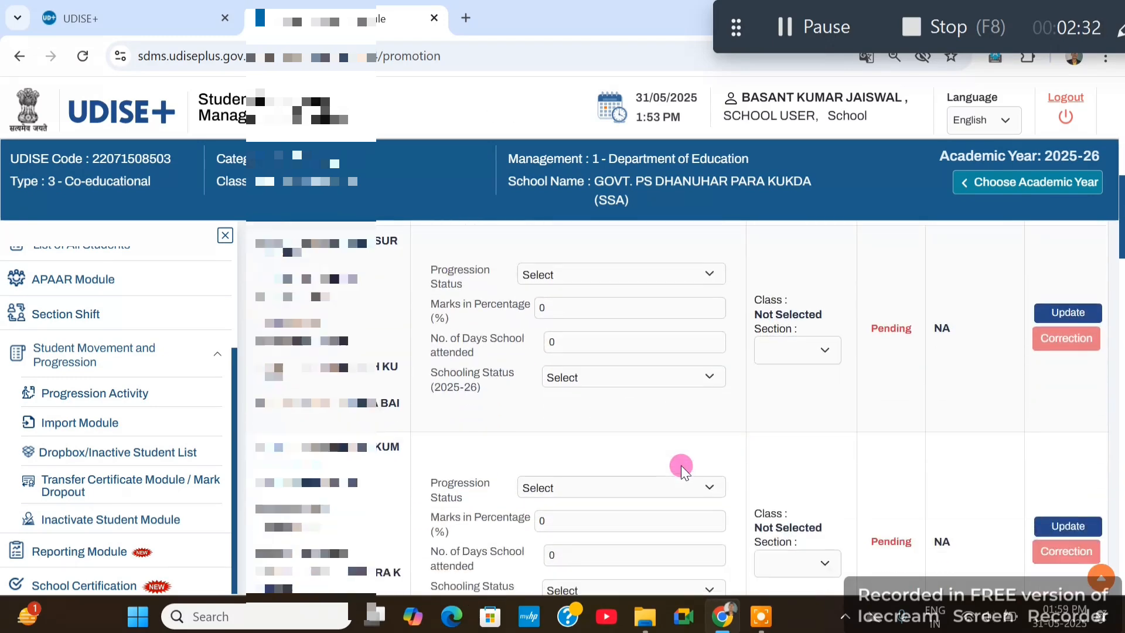
scroll(681, 468, down, 4)
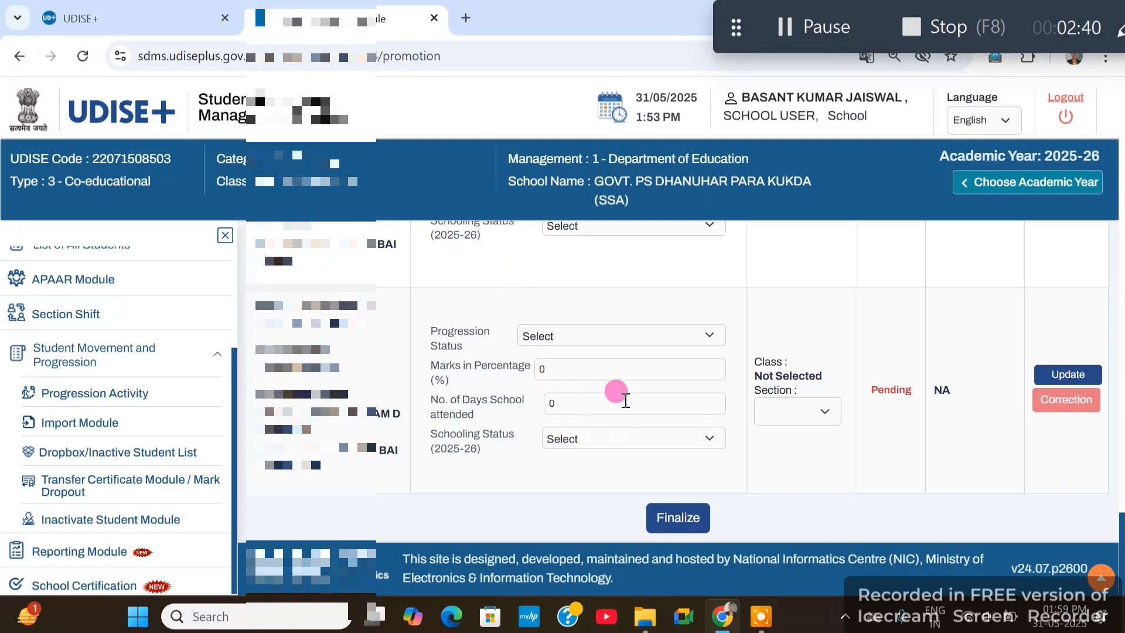
click(674, 519)
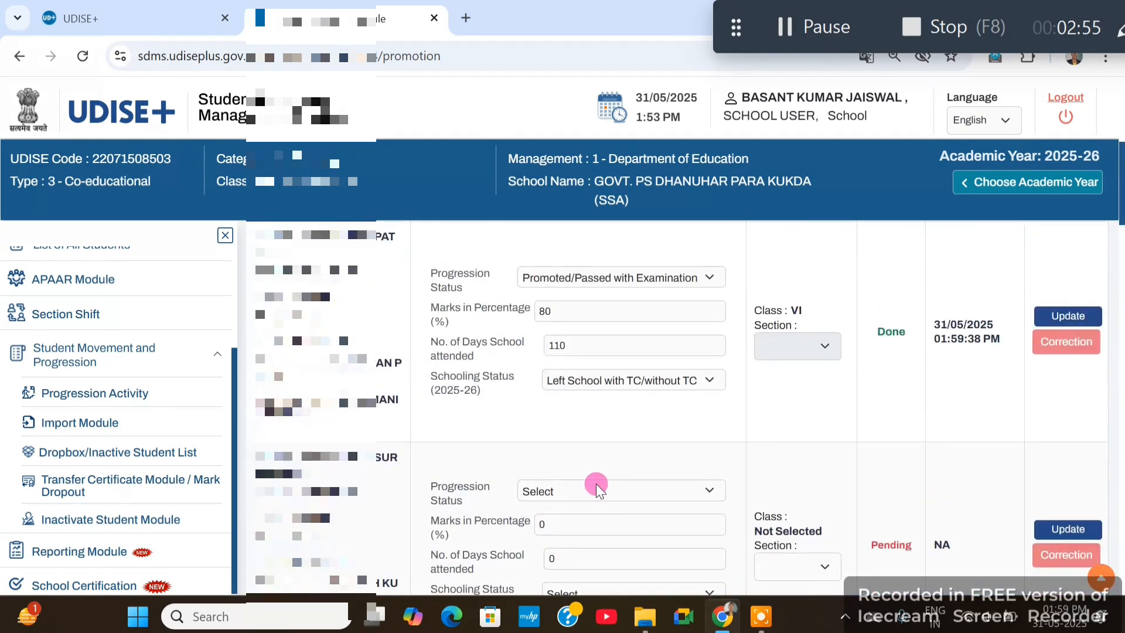
- Load the list of students eligible for progression for class I, section A
click(317, 300)
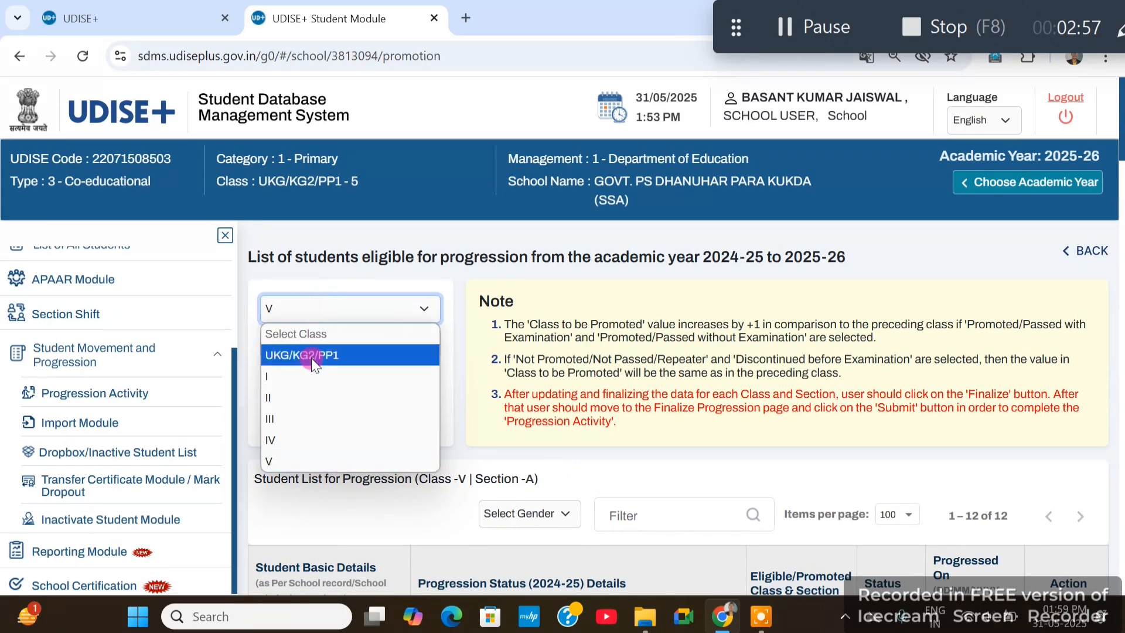
click(295, 374)
click(316, 342)
click(294, 384)
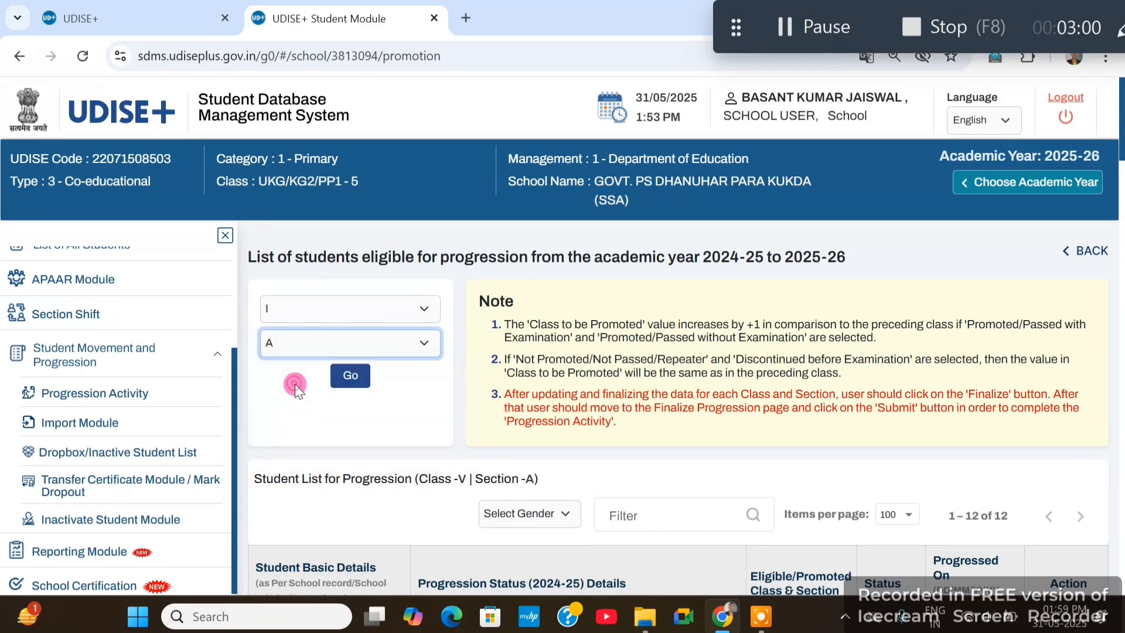
click(352, 379)
- Set the first listed class I student's Progression Status to Promoted/Passed with Examination
scroll(477, 373, down, 6)
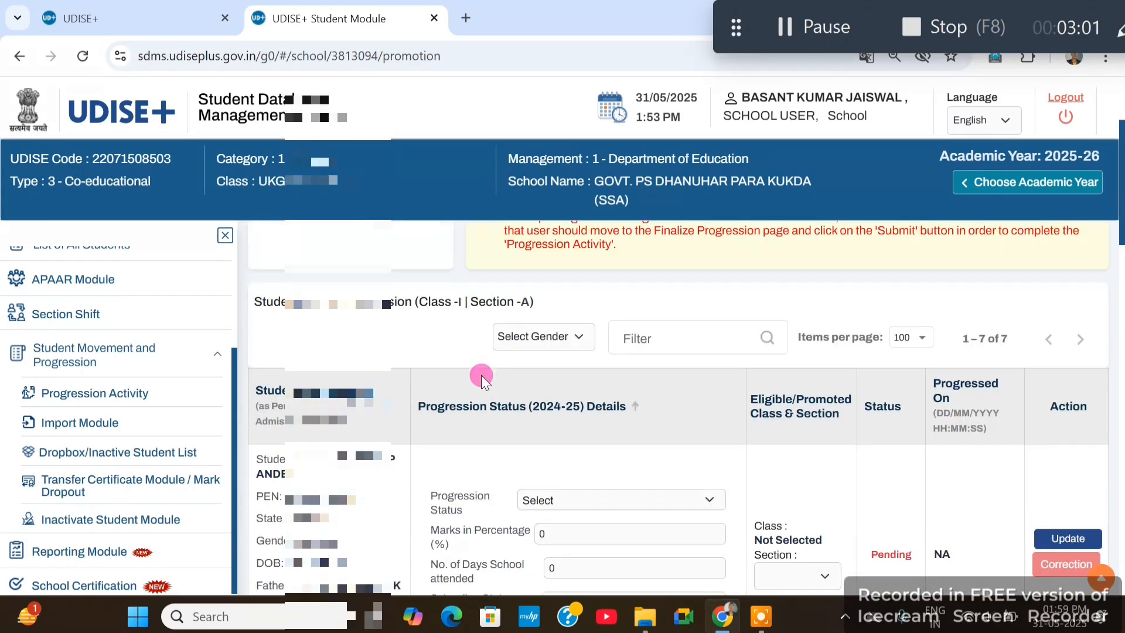
scroll(406, 422, down, 1)
scroll(391, 350, up, 1)
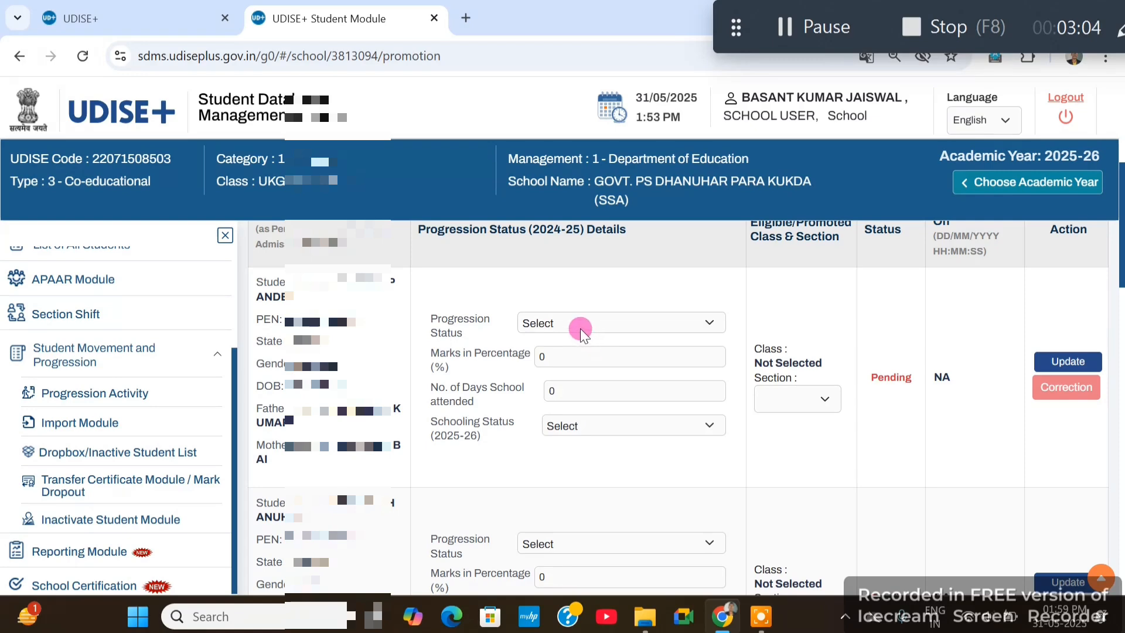
click(577, 322)
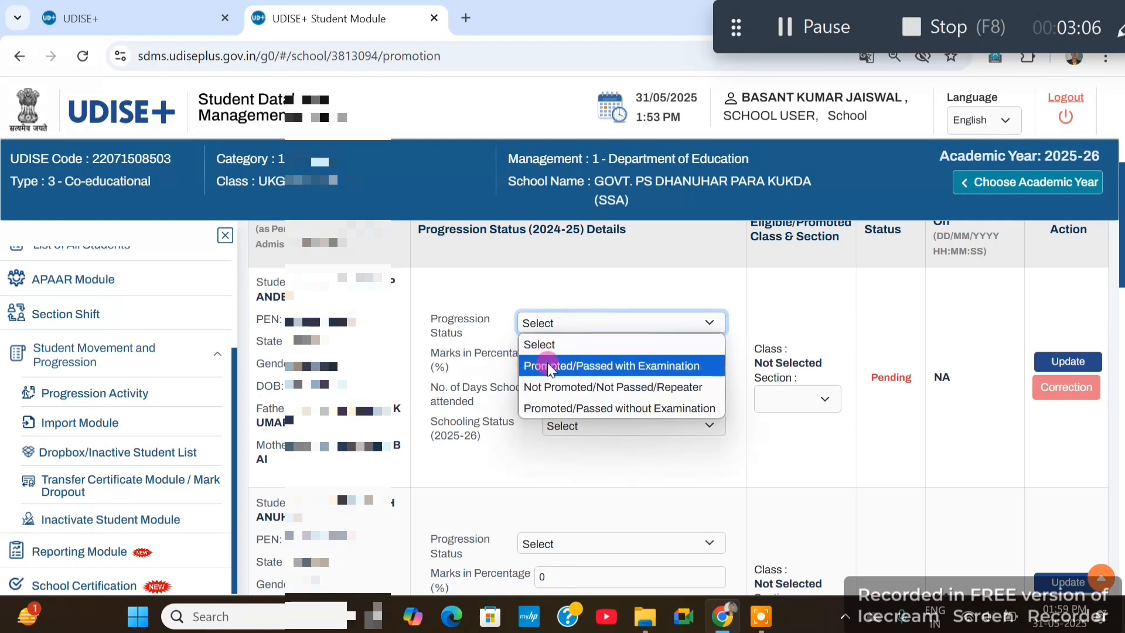
click(589, 366)
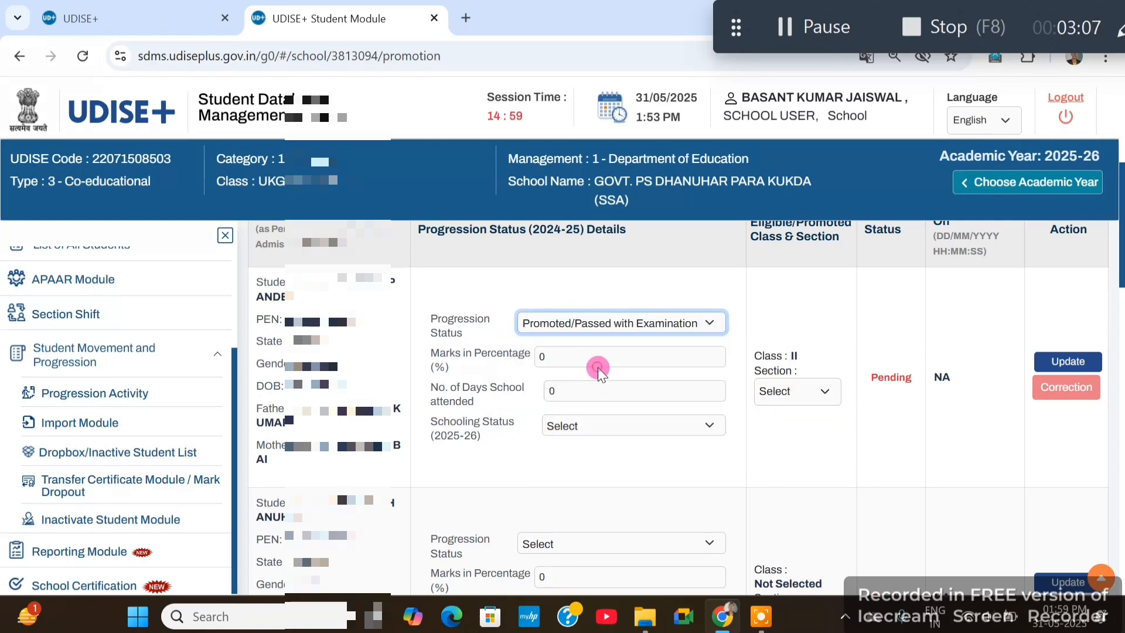
- Enter 60 as the first class I student's Marks in Percentage and 90 as the No. of Days School attended
click(546, 362)
key(BackSpace)
text(60)
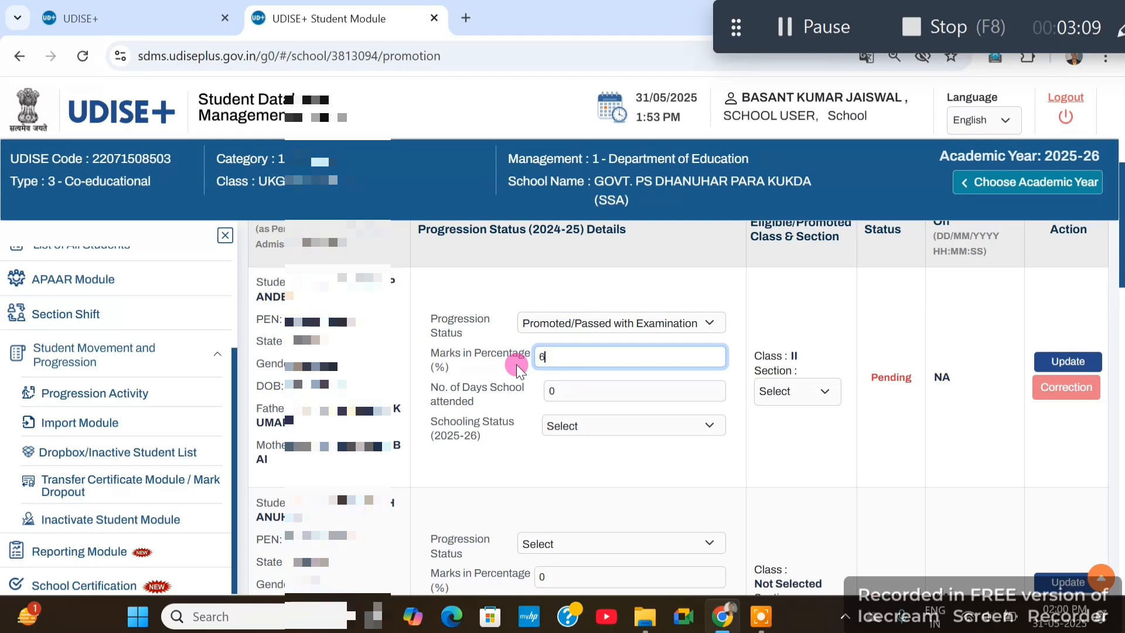
click(578, 389)
key(BackSpace)
text(9)
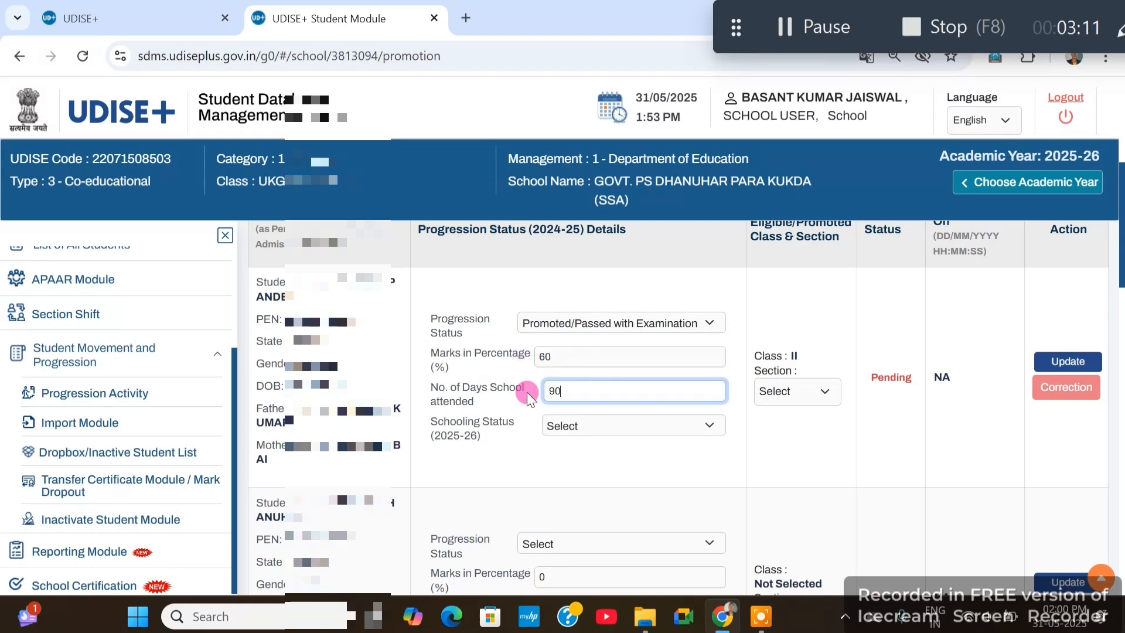
- Set the first class I student's Schooling Status (2025-26) to Studying in Same School and the promoted section to A
click(610, 426)
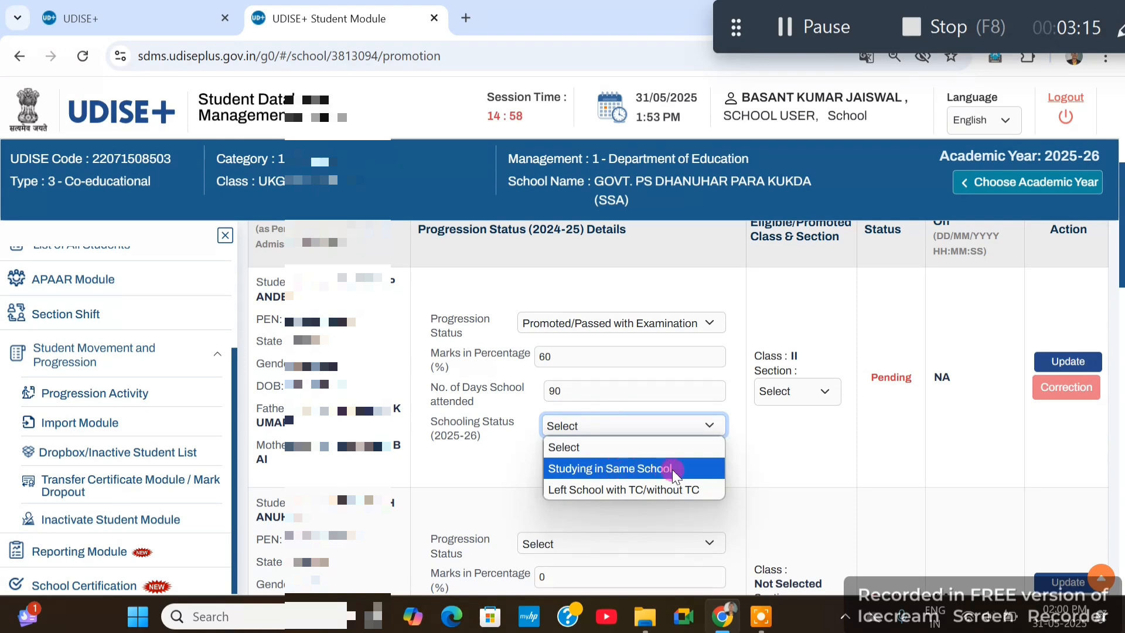
click(618, 474)
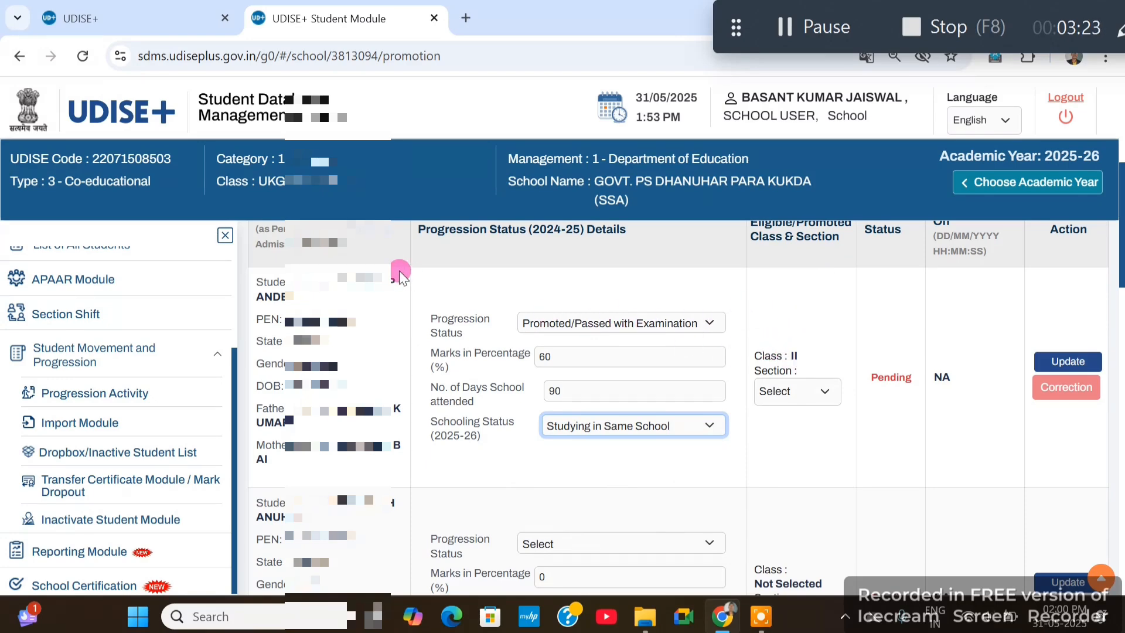
click(806, 392)
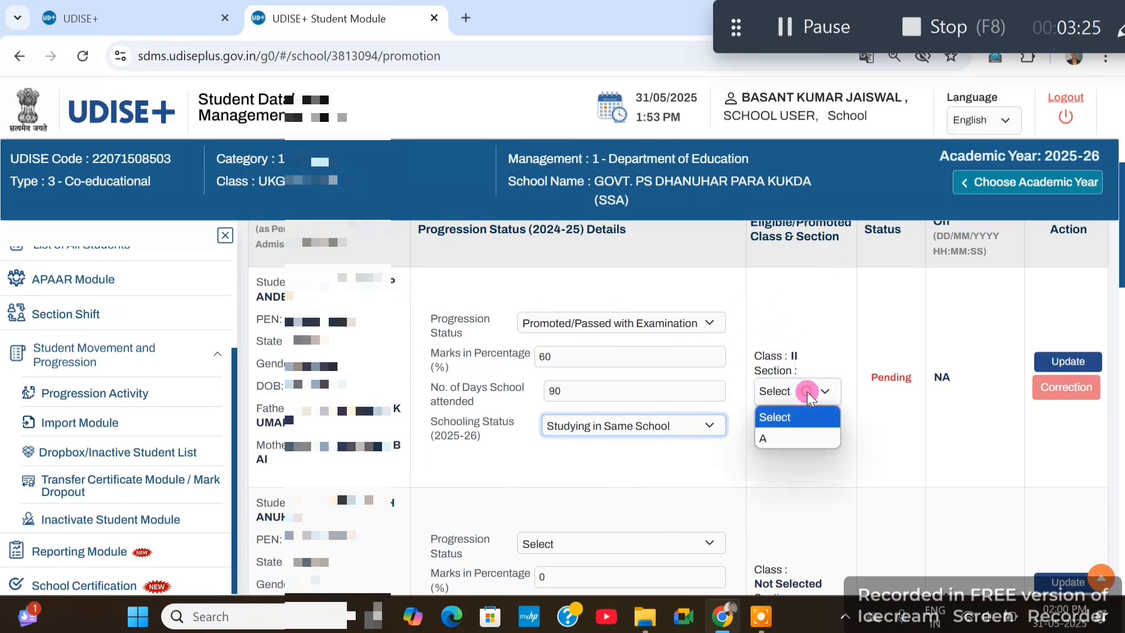
click(791, 434)
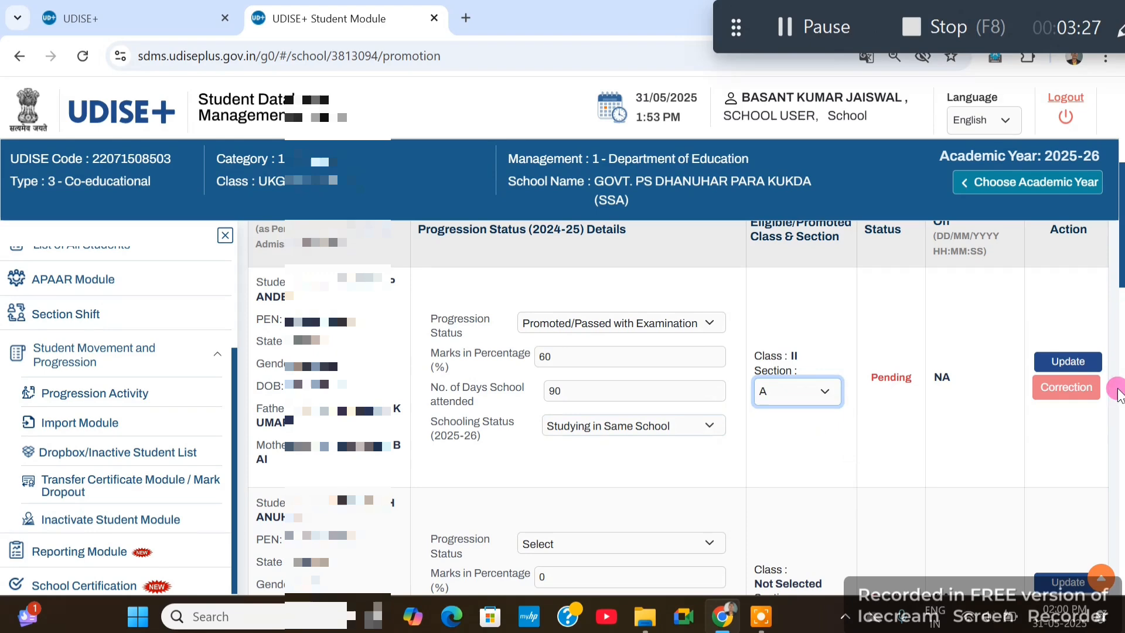
- Save the first class I student's progression details and dismiss the resulting confirmation
click(1067, 362)
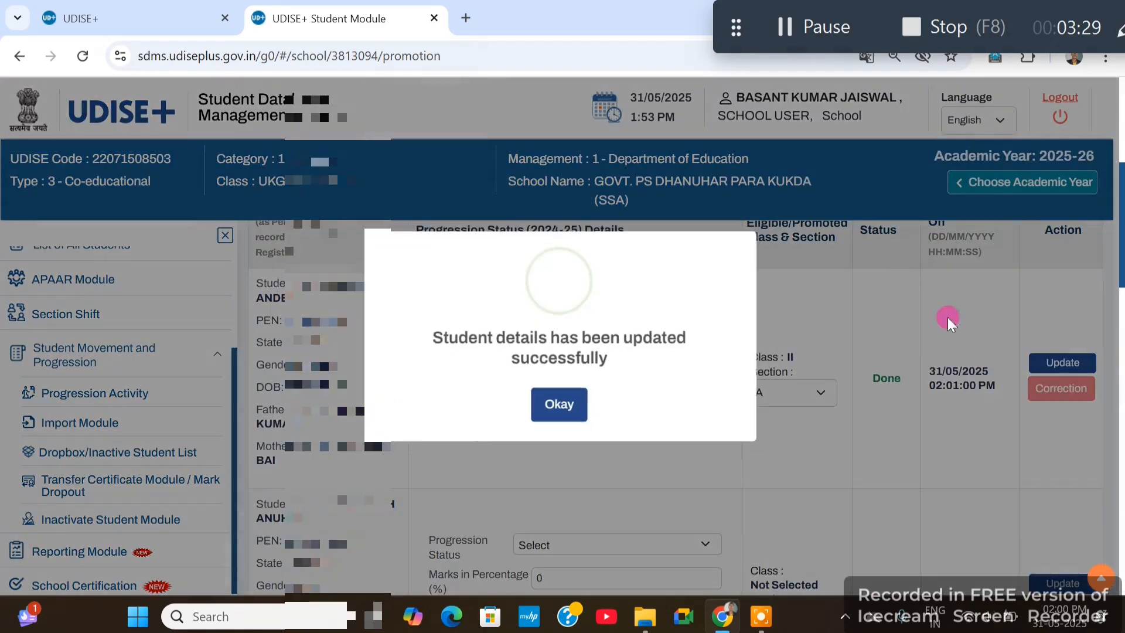
click(554, 414)
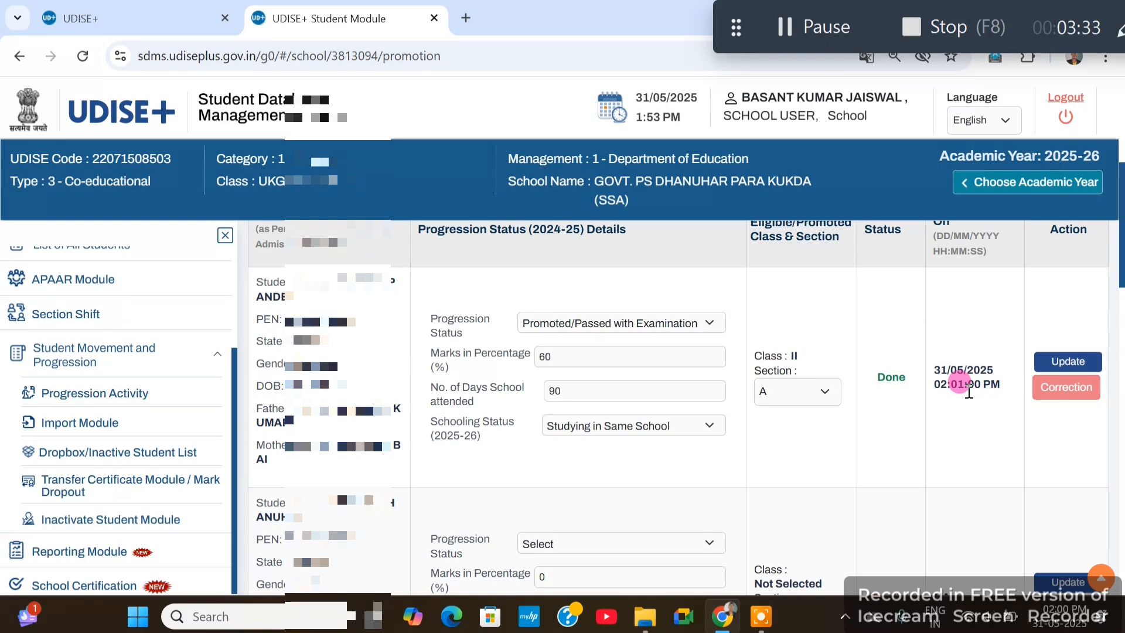
- Check the remaining class I, section A students through the end of the list, and return to the Progression Module page
scroll(432, 384, down, 4)
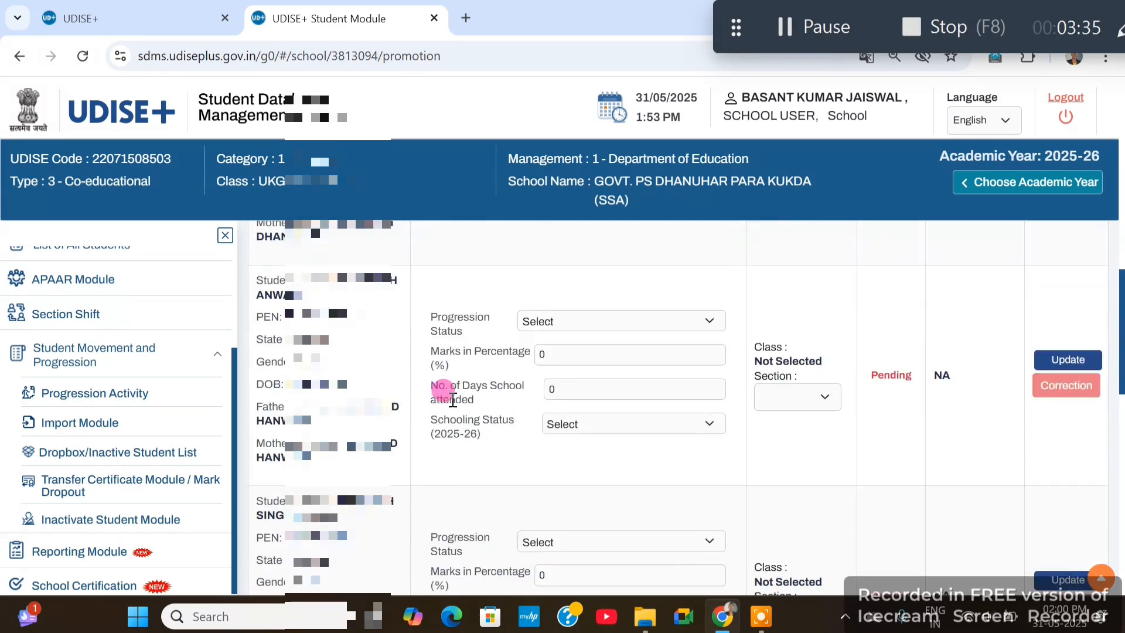
scroll(453, 400, down, 2)
scroll(470, 347, down, 2)
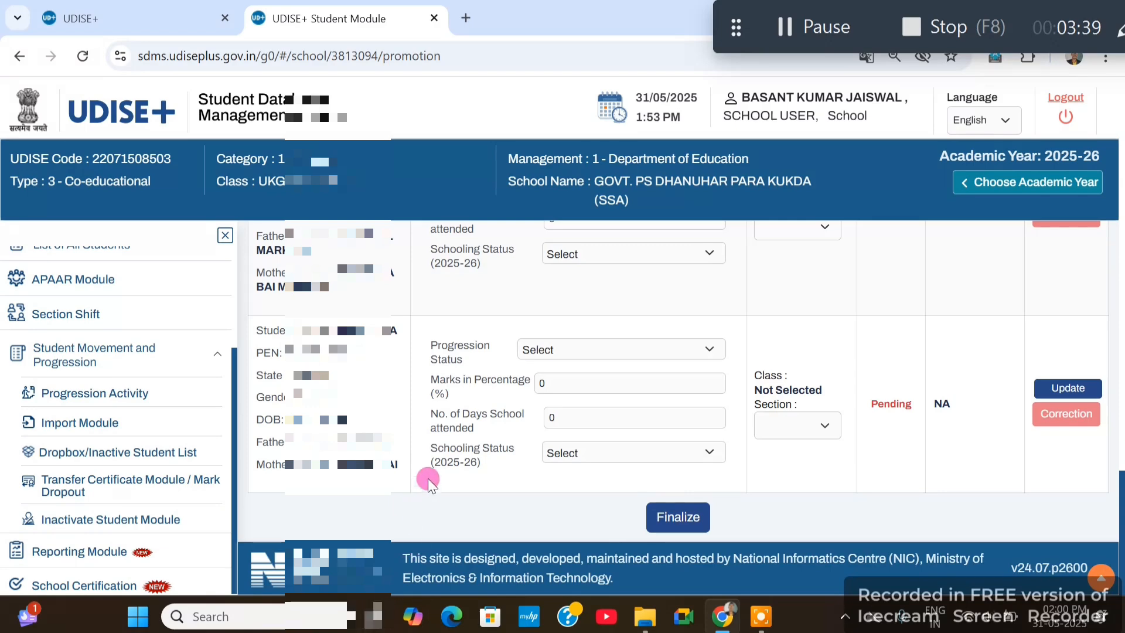
scroll(428, 479, up, 3)
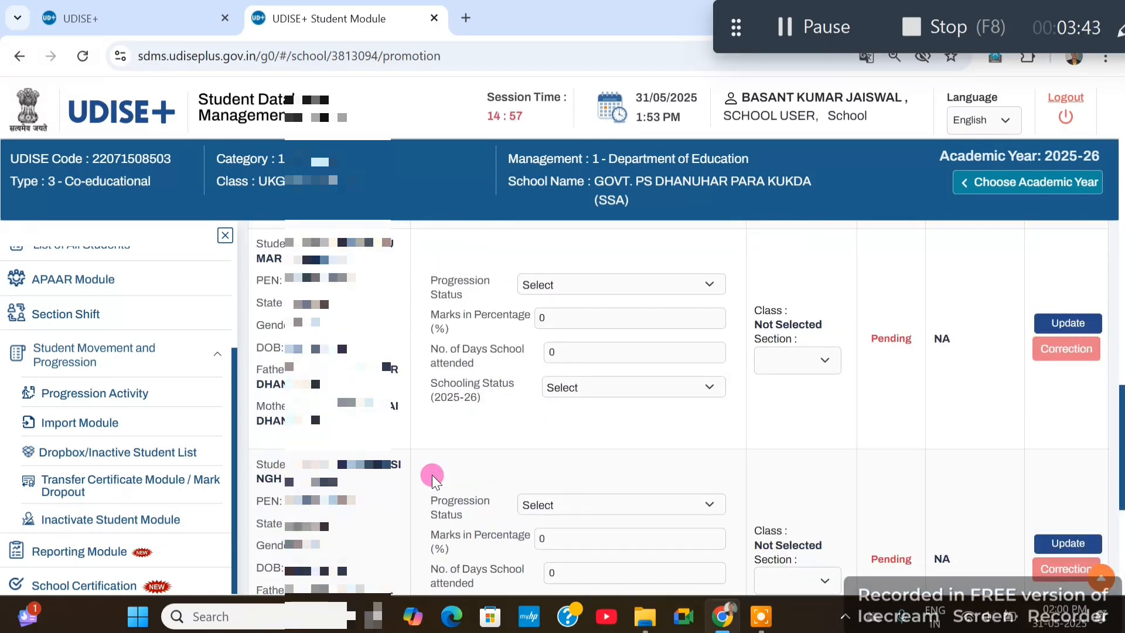
scroll(431, 475, down, 3)
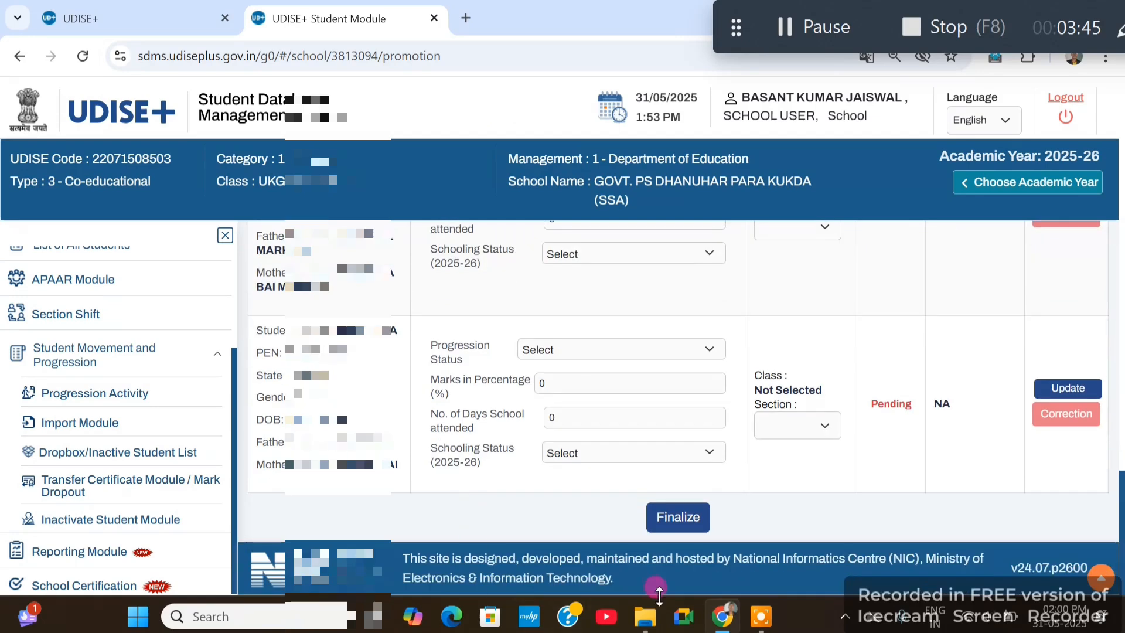
scroll(657, 581, up, 10)
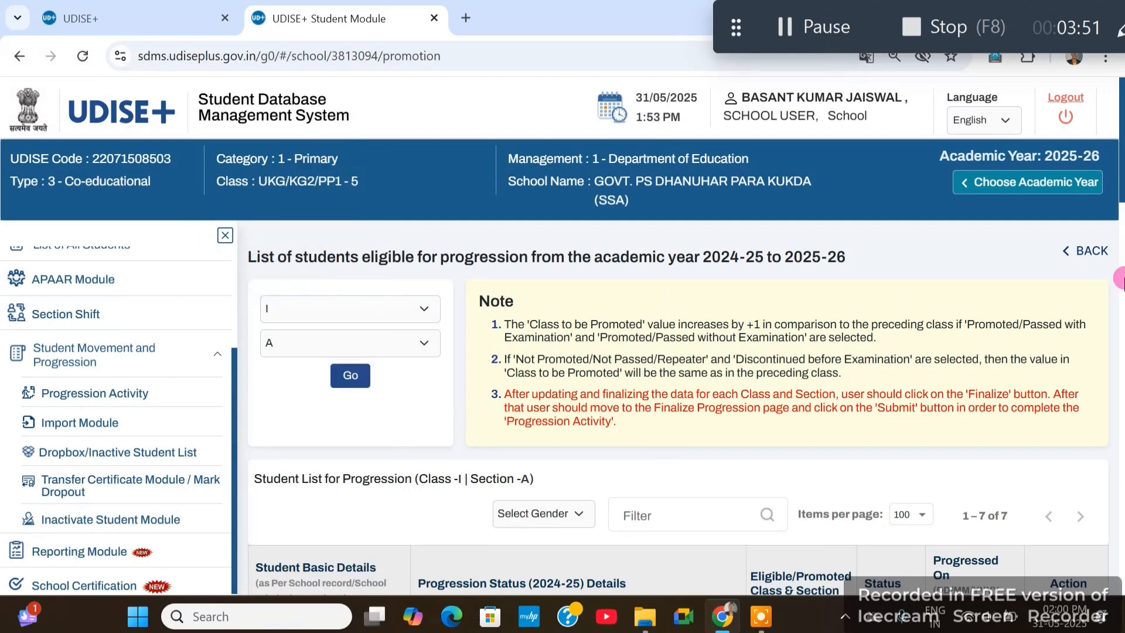
click(1083, 251)
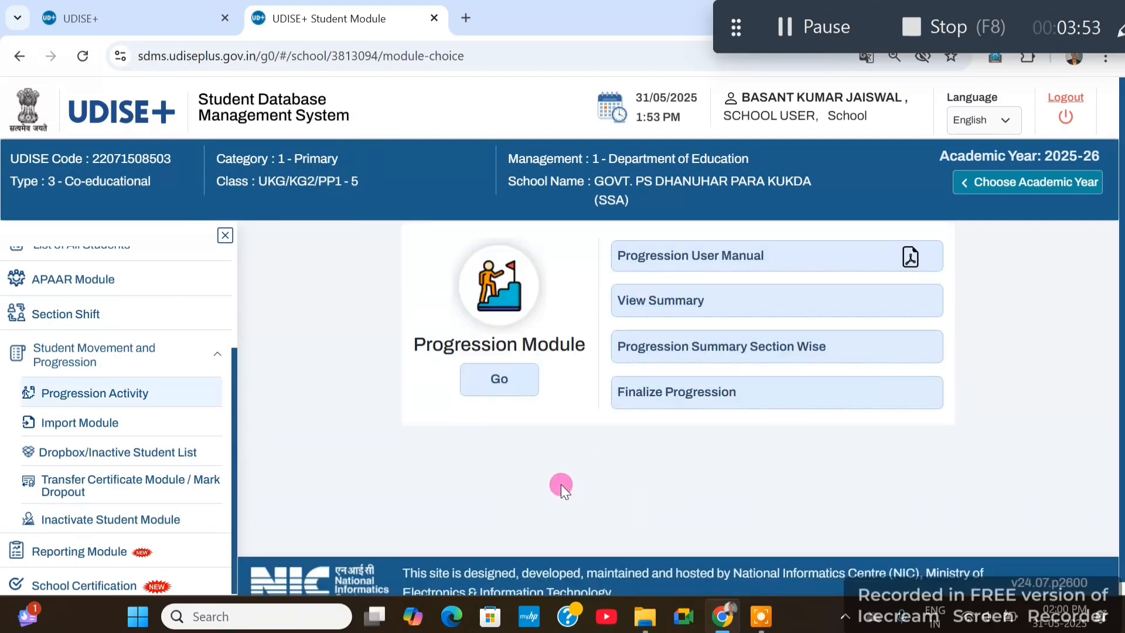